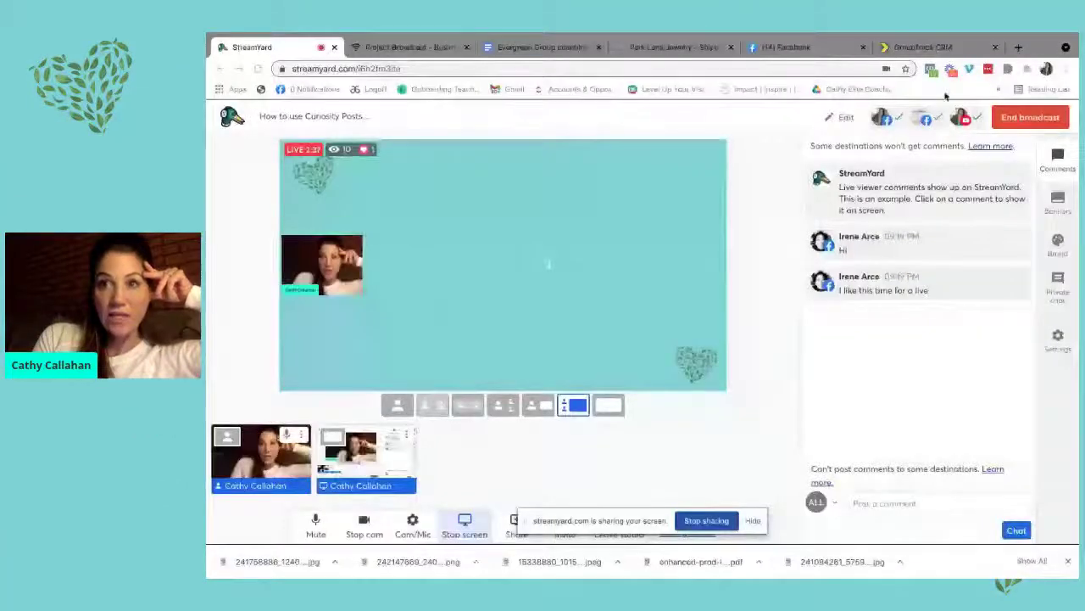
- Switch to GroupTrack CRM and sign in with the Facebook account, with a quick check of the StreamYard broadcast
click(940, 51)
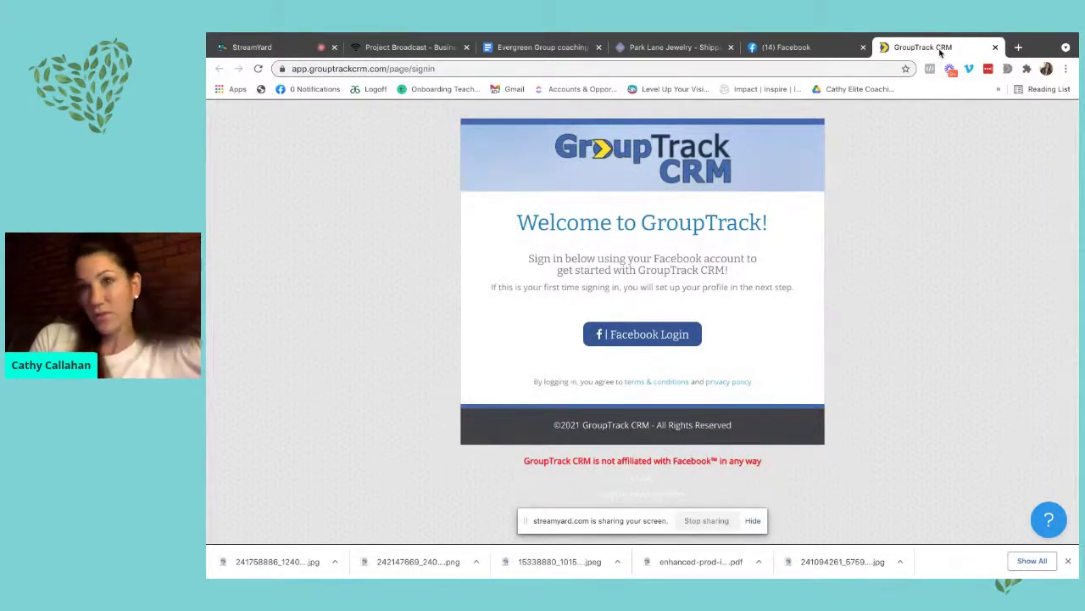
click(656, 336)
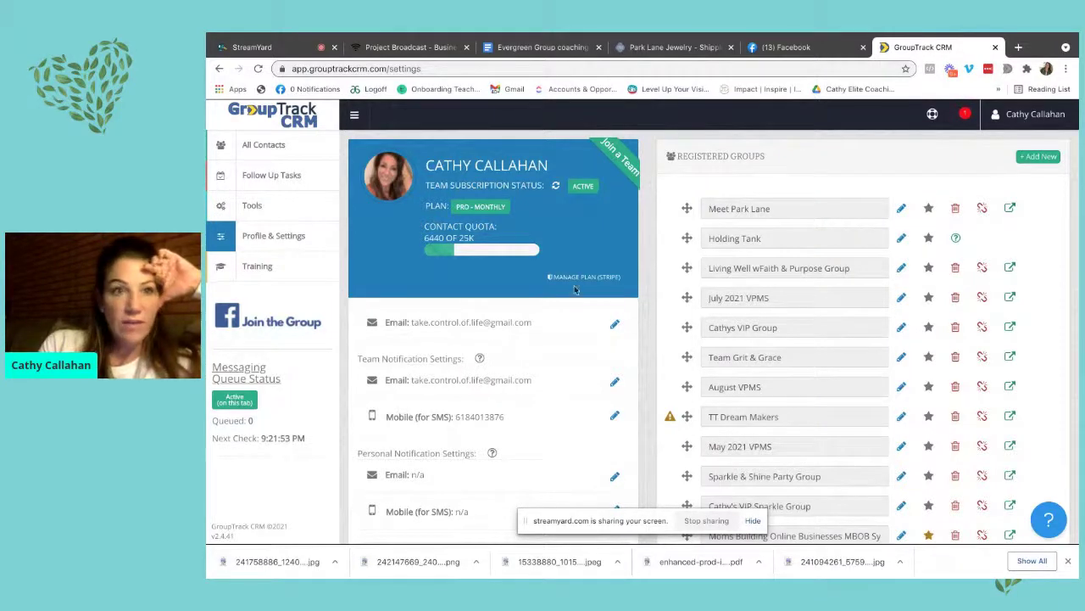
click(280, 49)
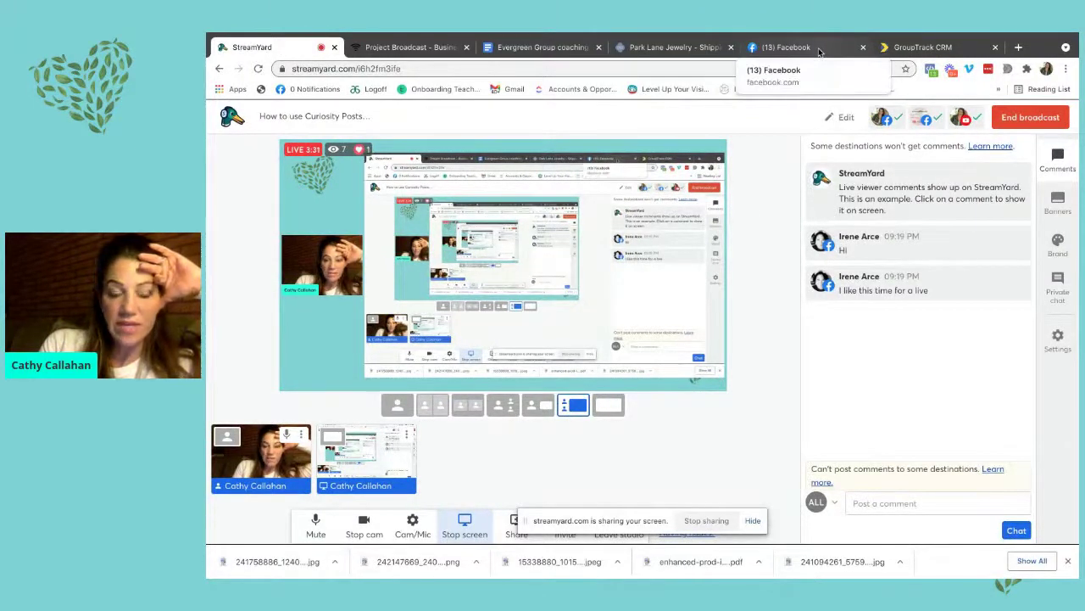
click(913, 50)
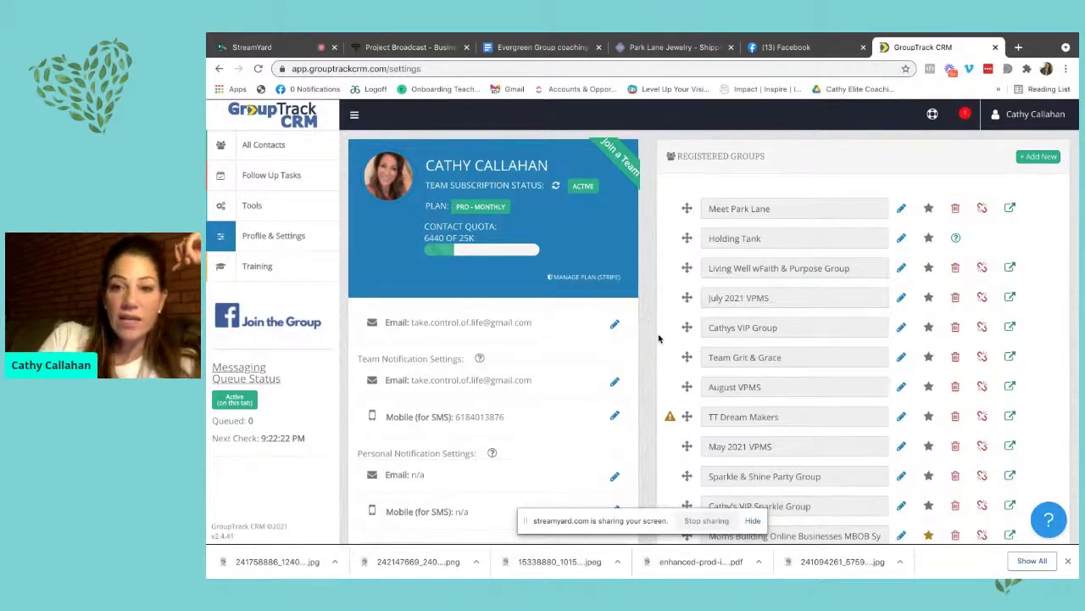
- Look over the registered groups in the profile settings and open GroupTrack's Tools section with the automated jobs
scroll(716, 312, down, 2)
scroll(793, 312, down, 2)
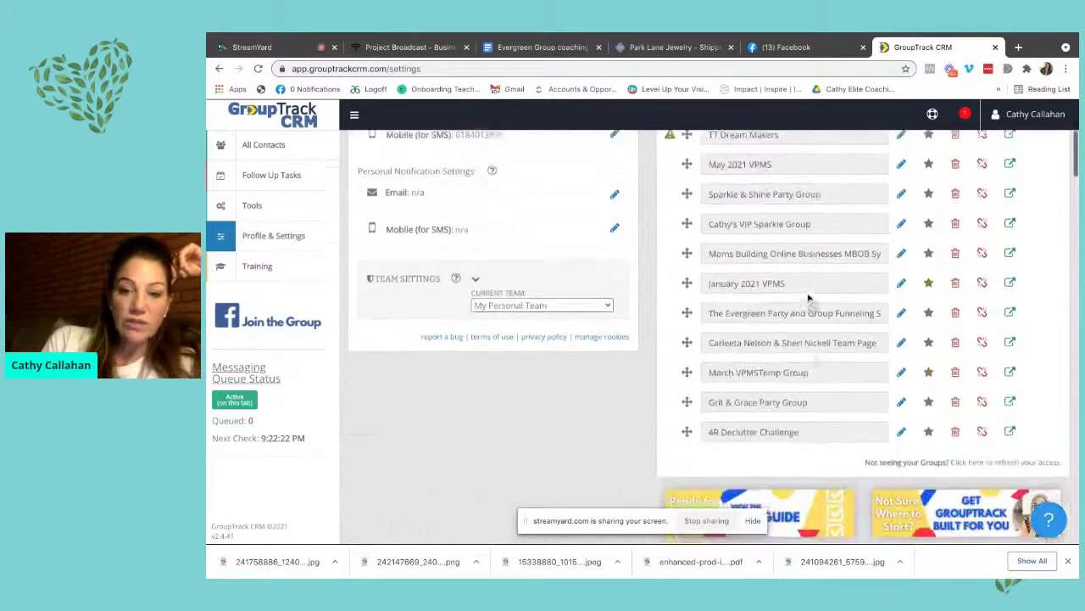
scroll(808, 297, down, 3)
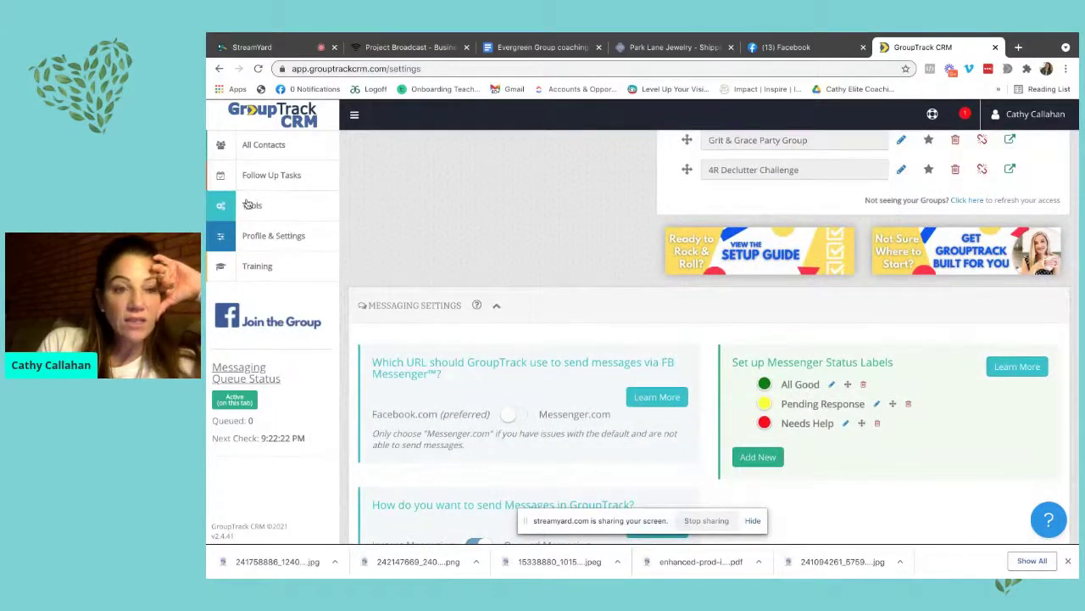
click(275, 205)
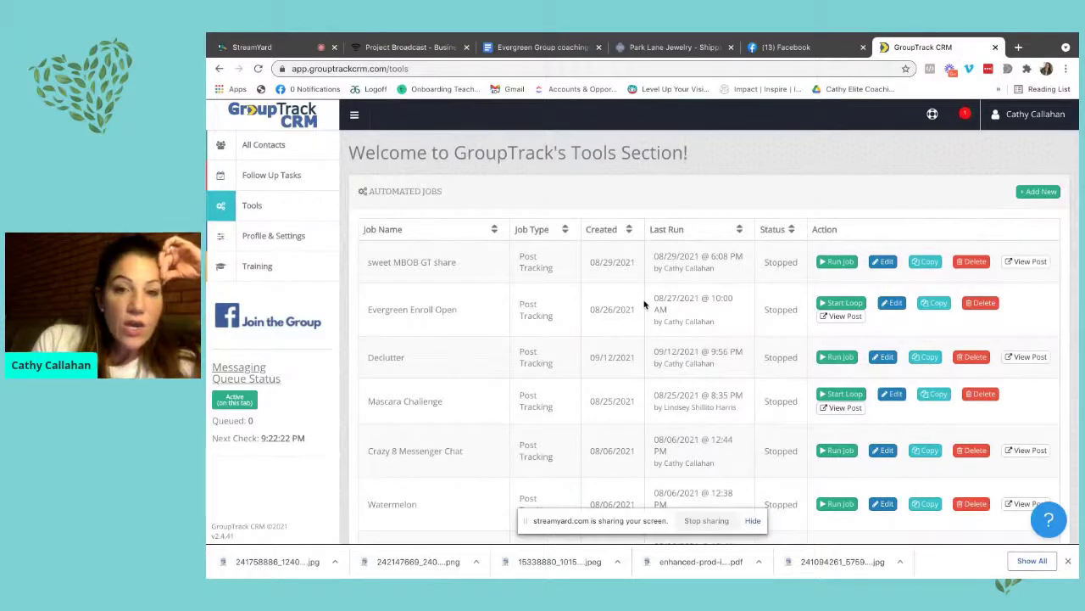
- Switch to Facebook, search for "4r decluttering challenge" and open the 4R Decluttering Challenge: Rid, Recycle, Reuse, Replace group
click(776, 48)
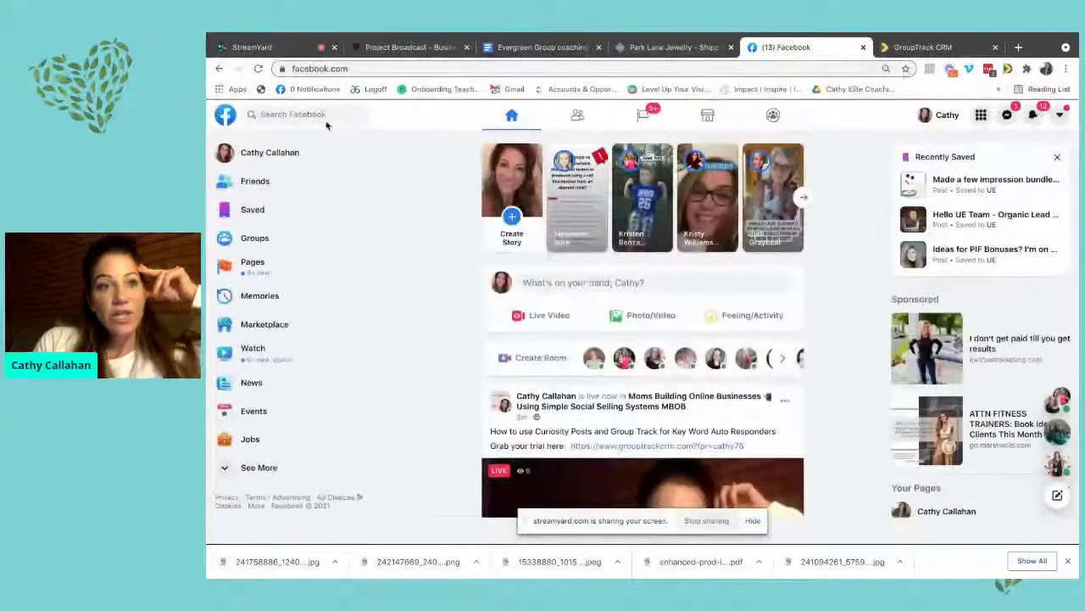
click(324, 114)
text(de)
key(BackSpace)
key(BackSpace)
text(4)
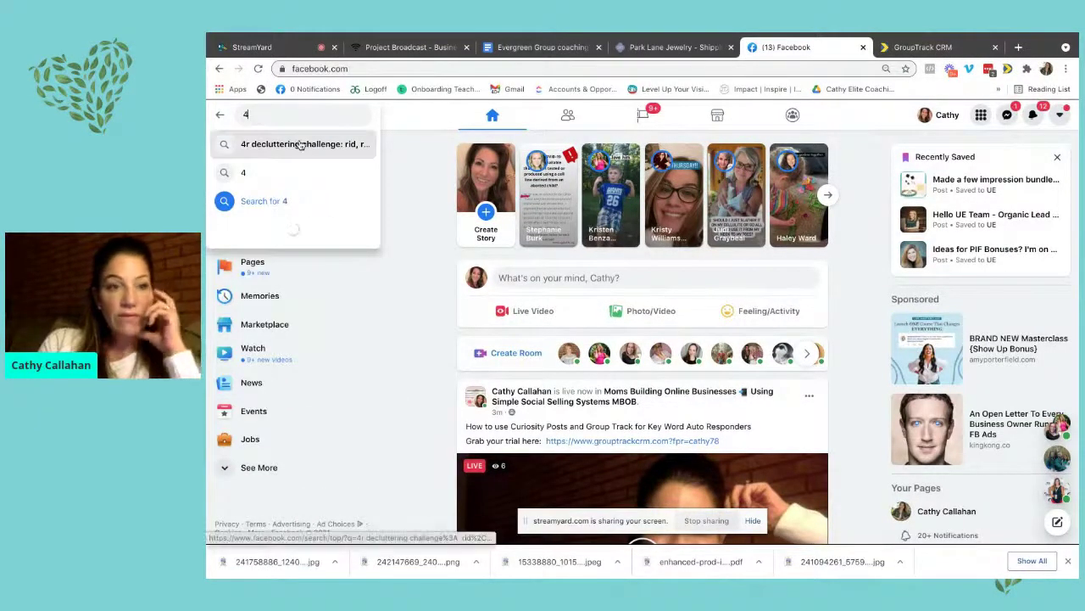
click(301, 145)
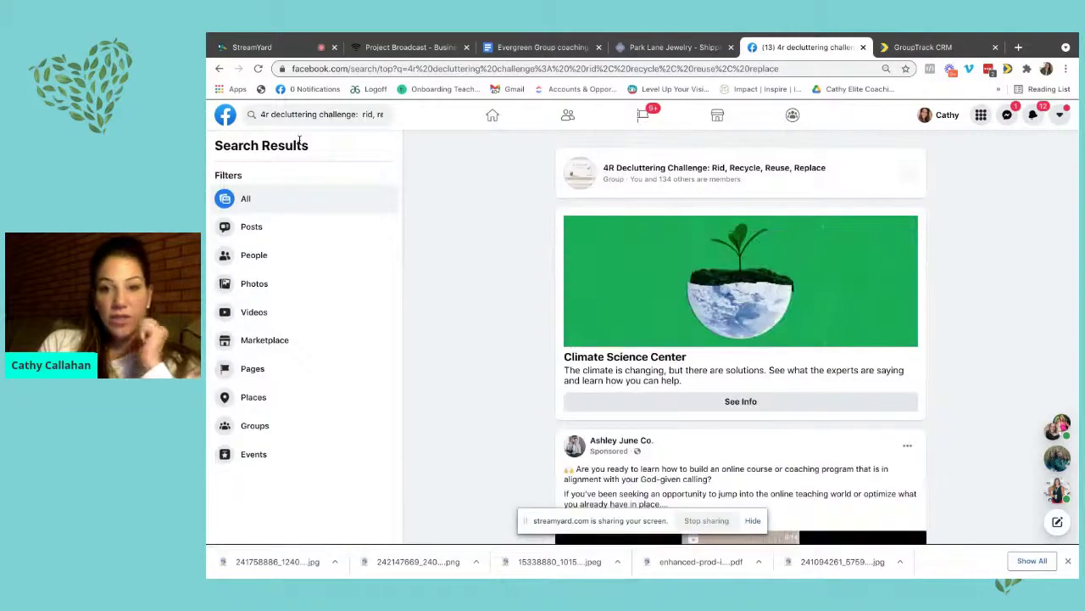
click(713, 173)
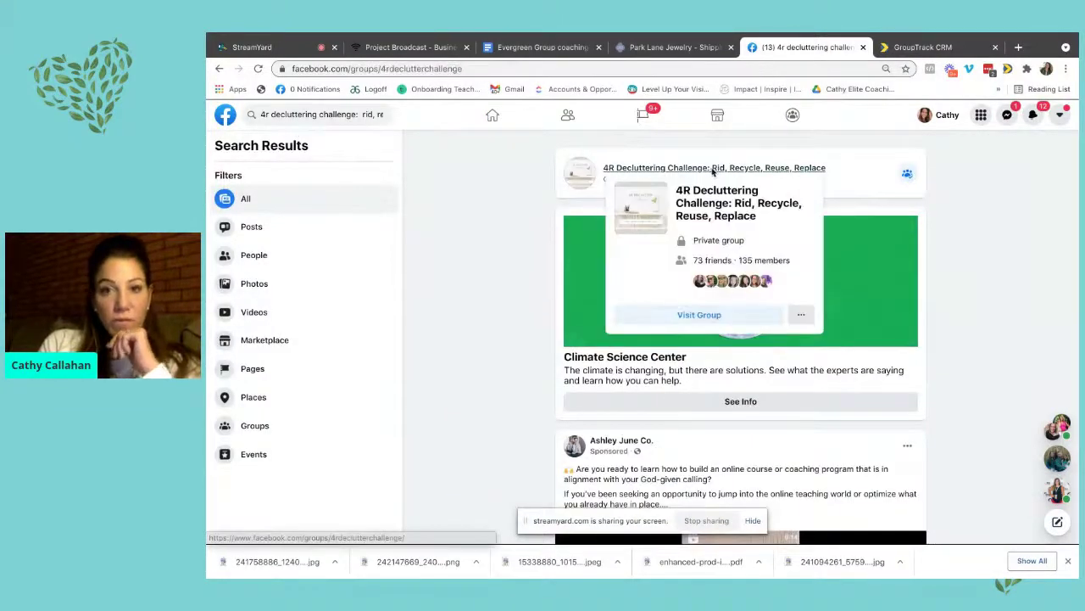
- Start a new post in the group with the question "Who needs resources for decluttering?"
click(631, 321)
text(Who)
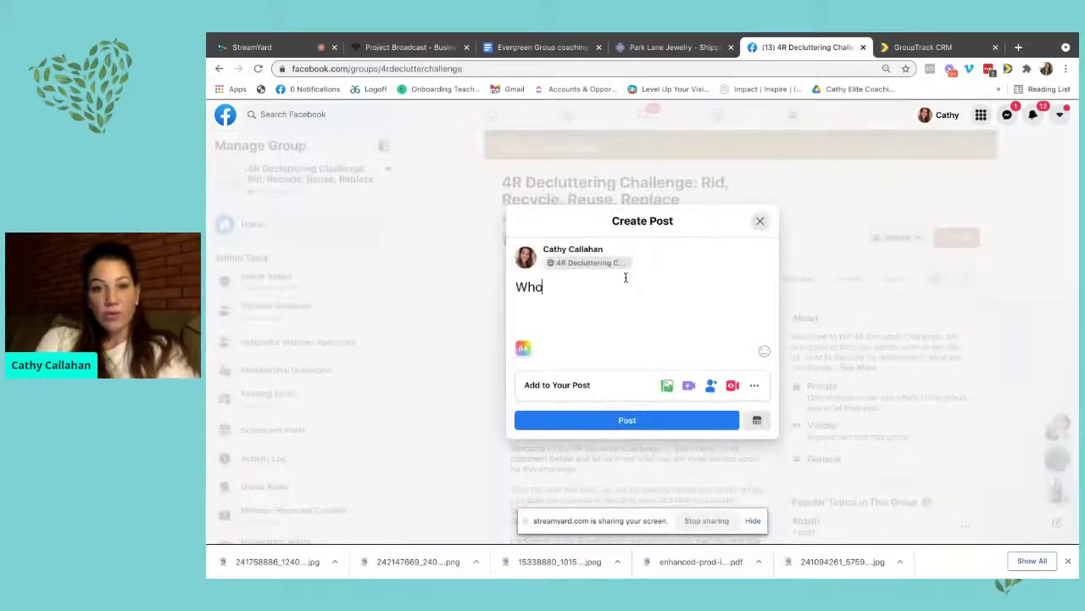
text( needs rescourse fo)
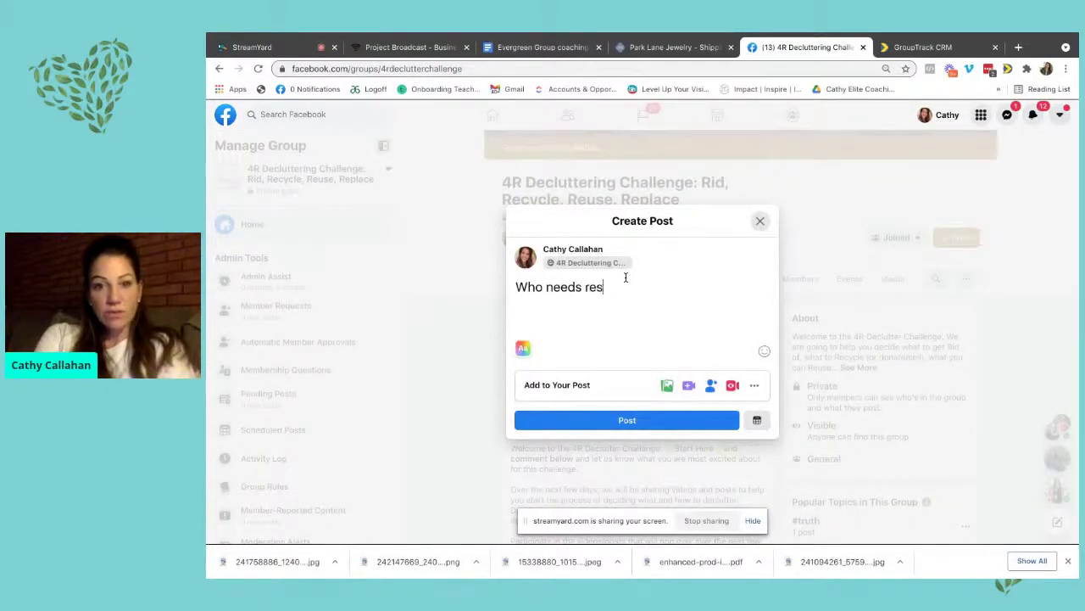
key(BackSpace)
key(BackSpace)
key(BackSpace)
key(BackSpace)
key(BackSpace)
key(BackSpace)
text(ours f)
key(BackSpace)
key(BackSpace)
key(BackSpace)
key(BackSpace)
text(rces f)
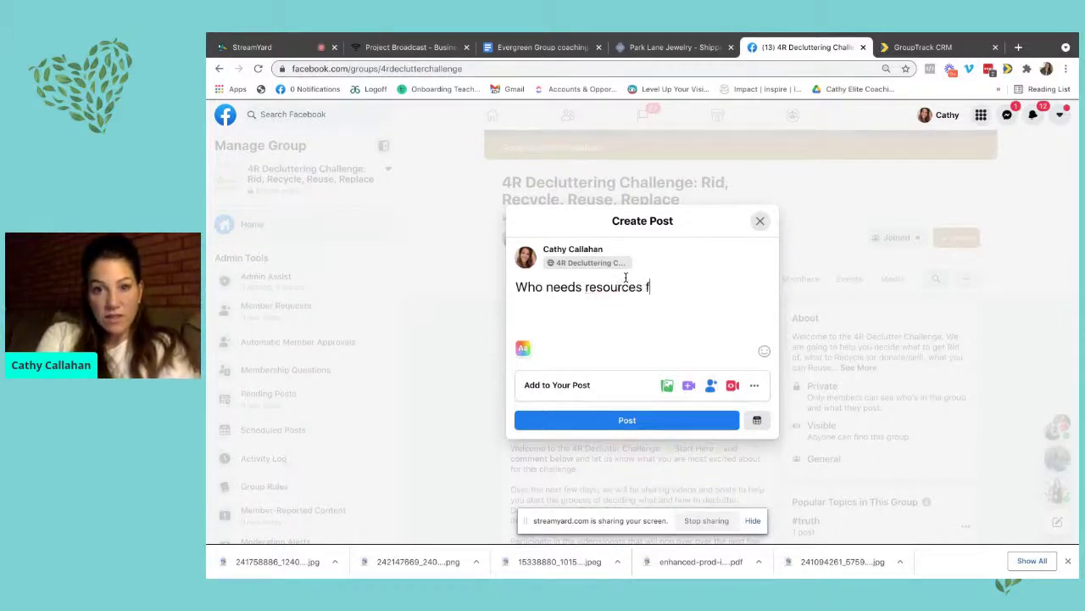
text(or declutt)
key(BackSpace)
key(BackSpace)
key(BackSpace)
key(BackSpace)
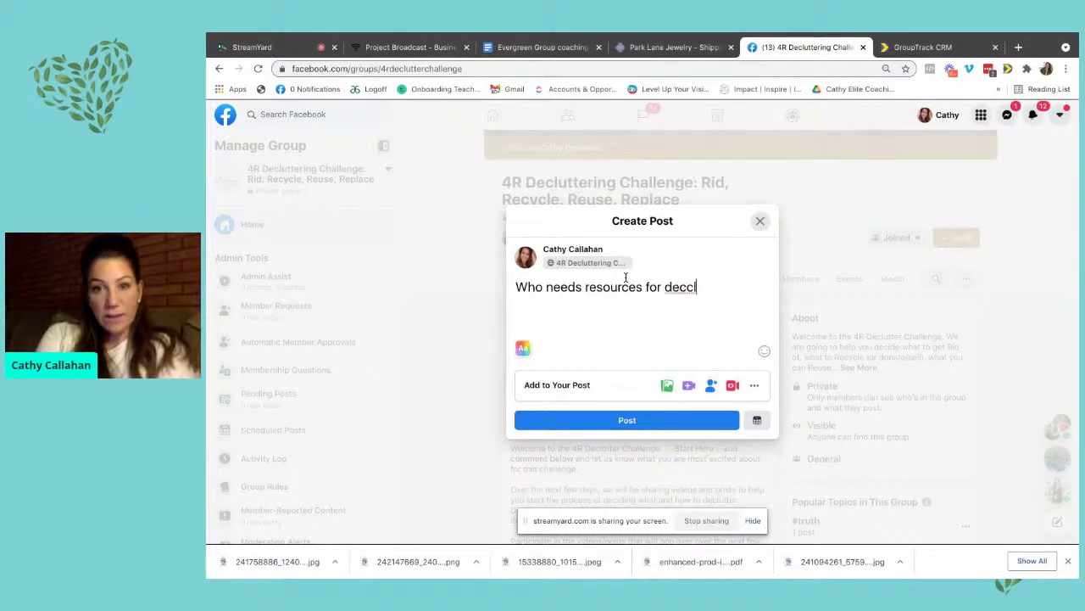
text(luttering?  )
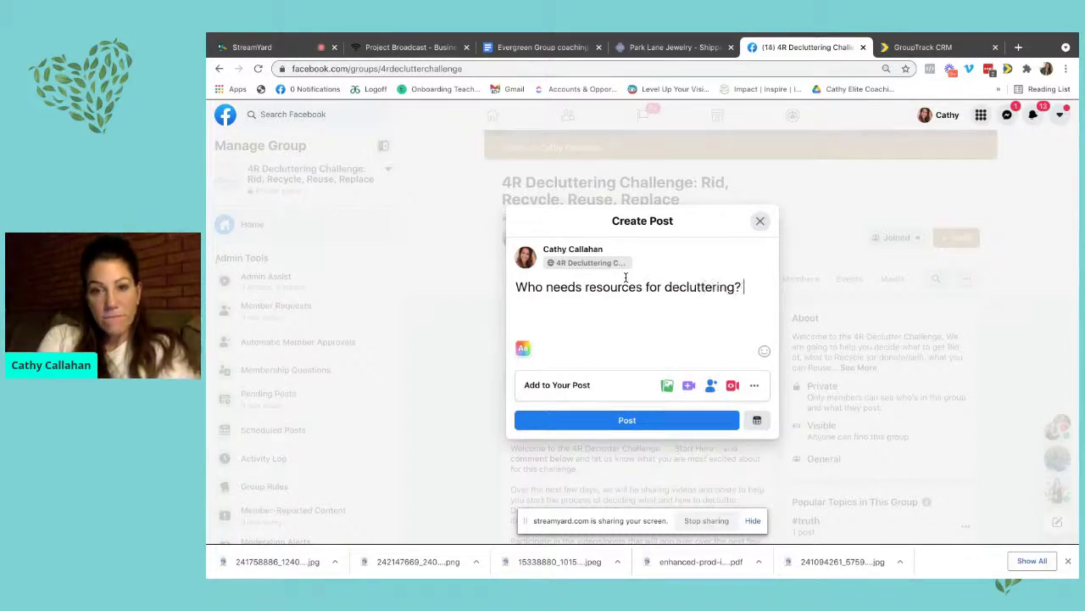
- Add "I'll send ya the ones I am using!" to the draft and publish it to the group
text(I'll send ya the )
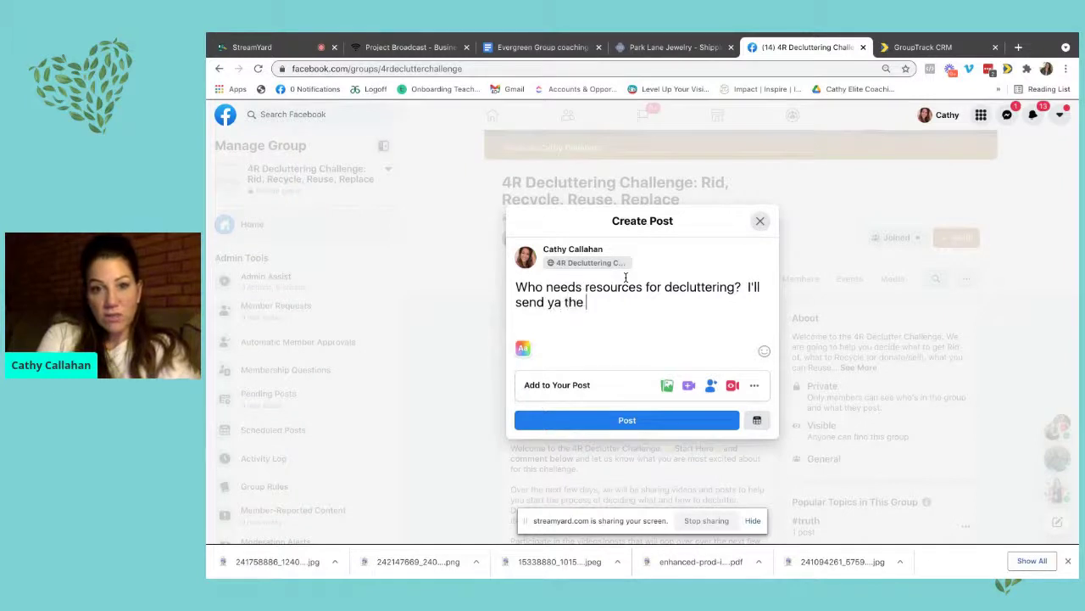
text(ones I am using!)
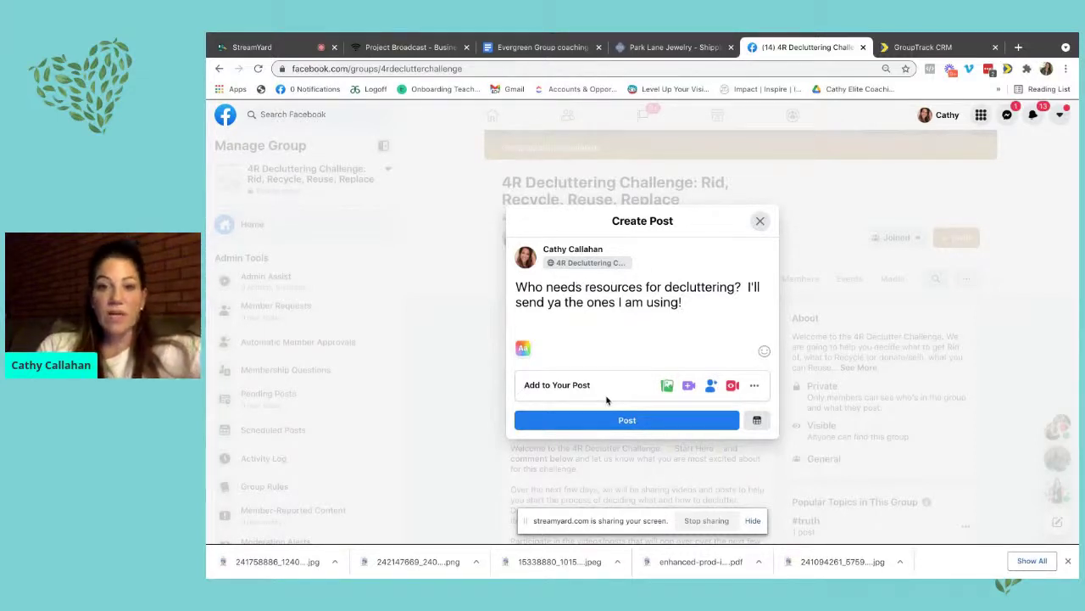
click(627, 422)
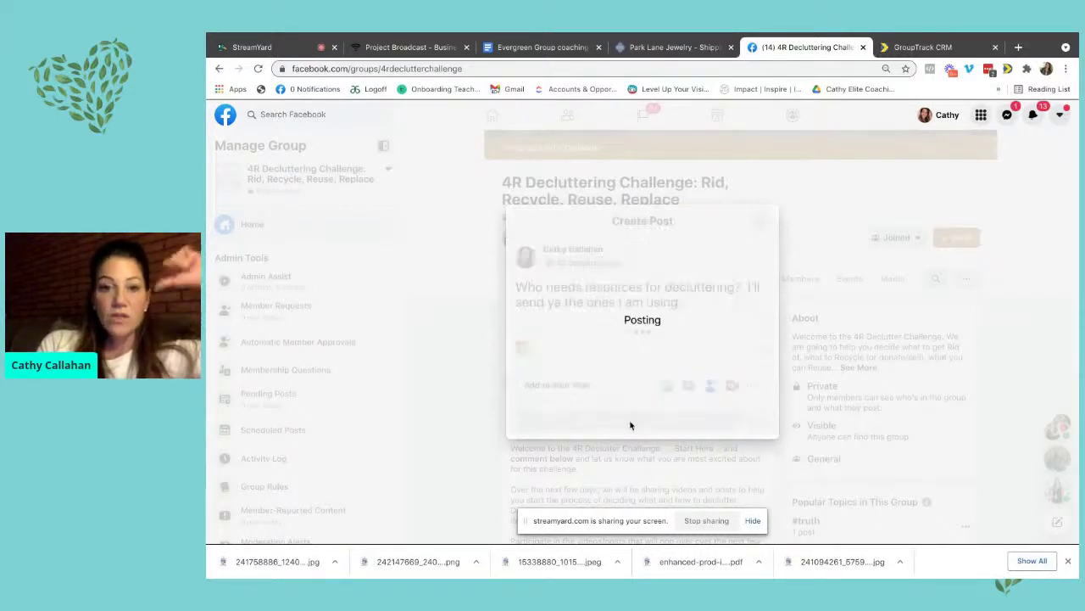
- Edit the new decluttering post to add "Comment ME below!" at the end and save it
click(931, 48)
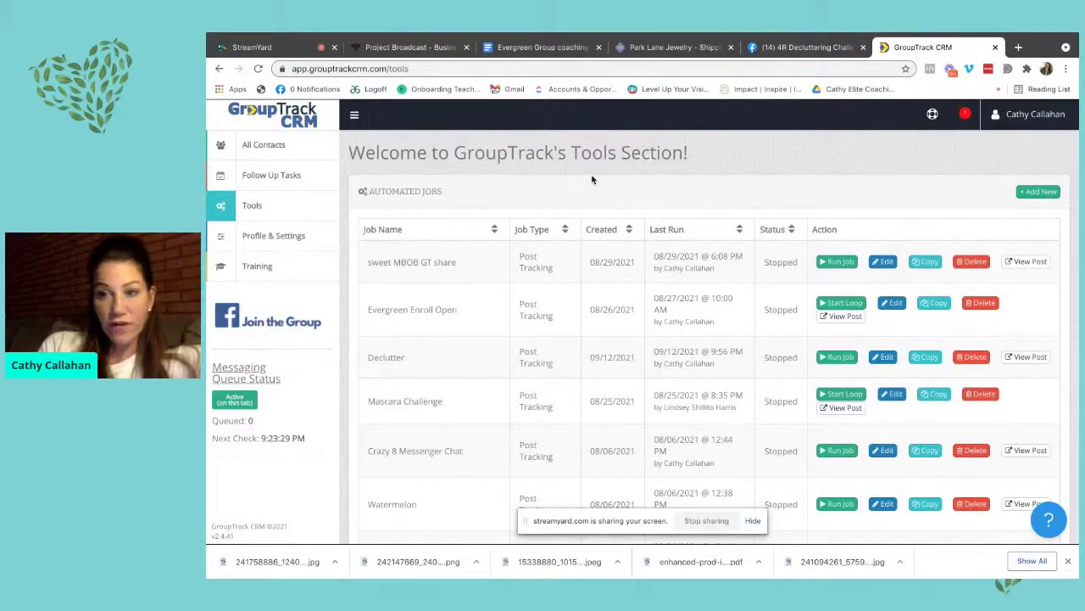
click(797, 48)
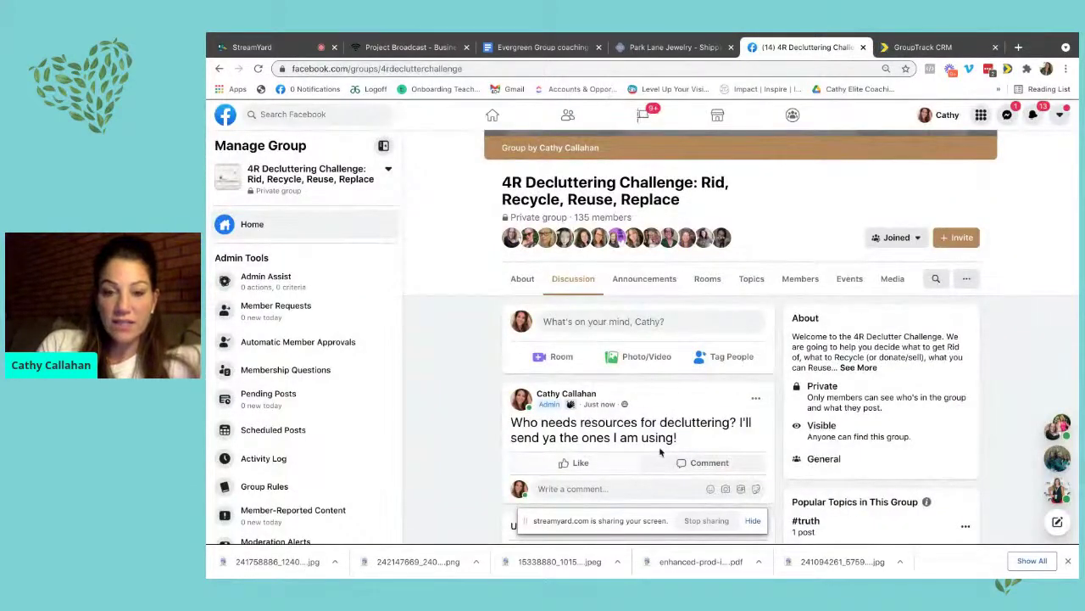
click(755, 399)
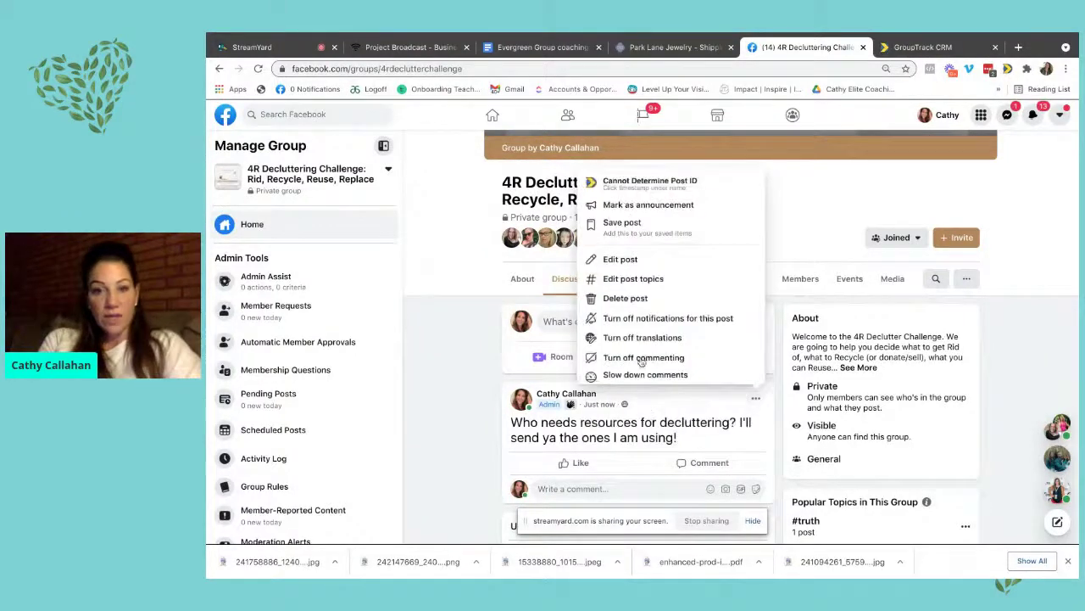
click(670, 259)
text(Comment ME below)
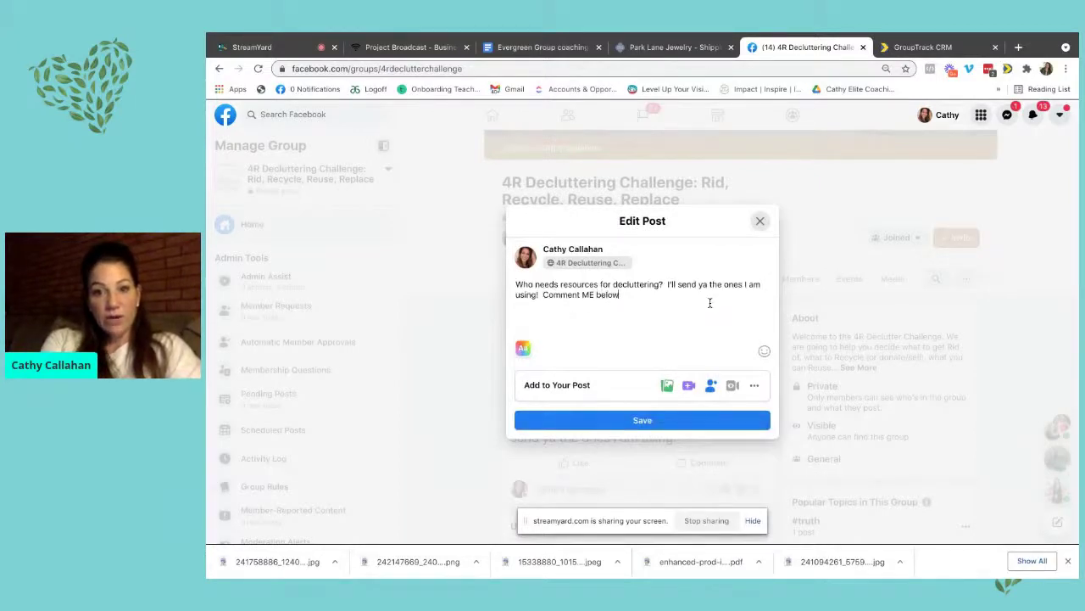
text(!)
click(666, 427)
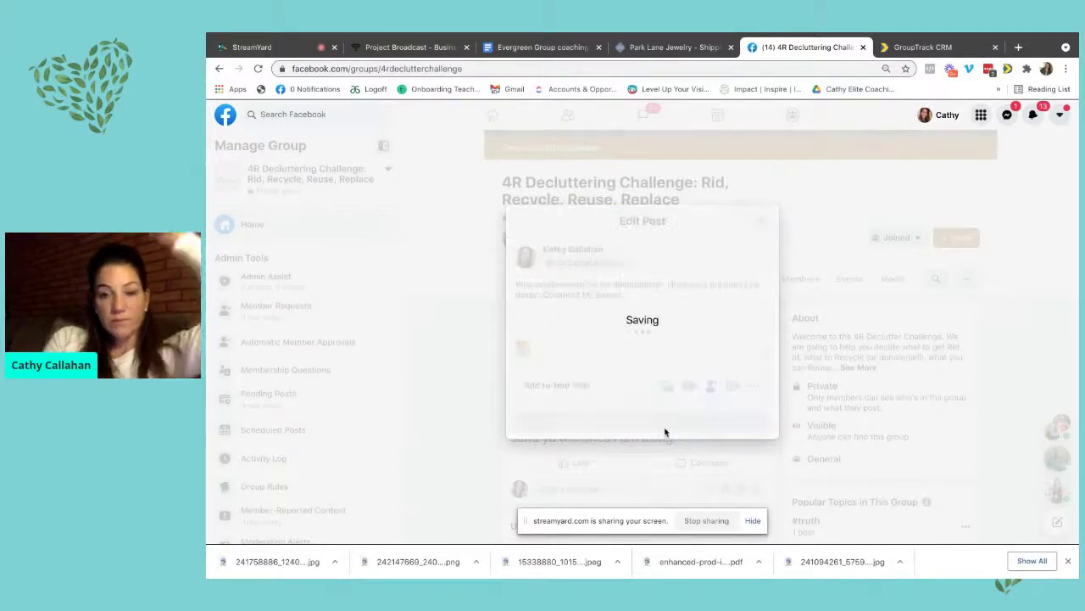
- Give the decluttering post the black background with grey hearts and save the edit
scroll(754, 302, down, 2)
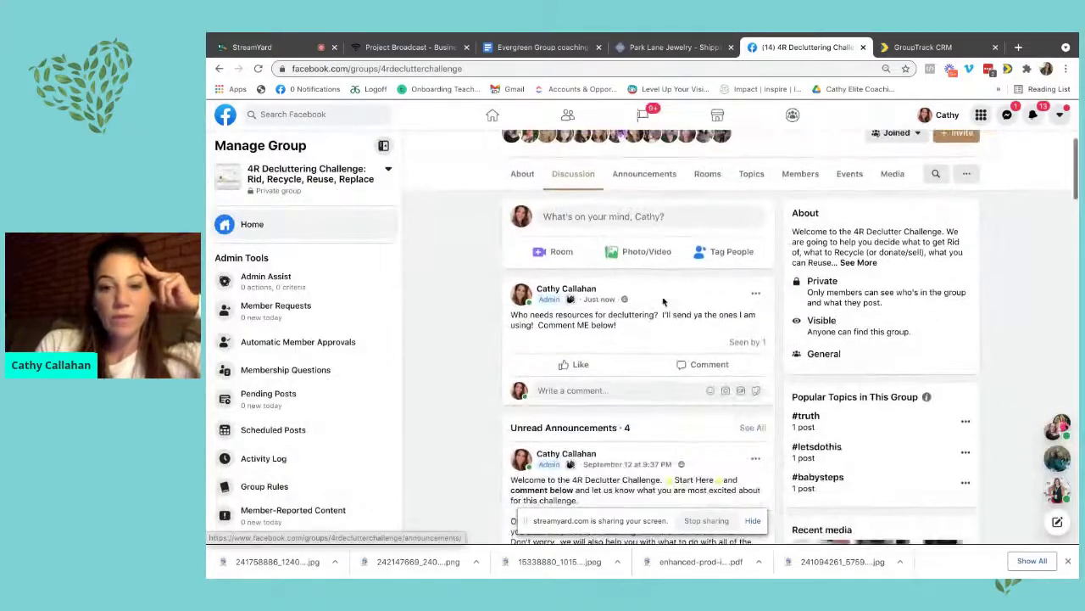
click(755, 296)
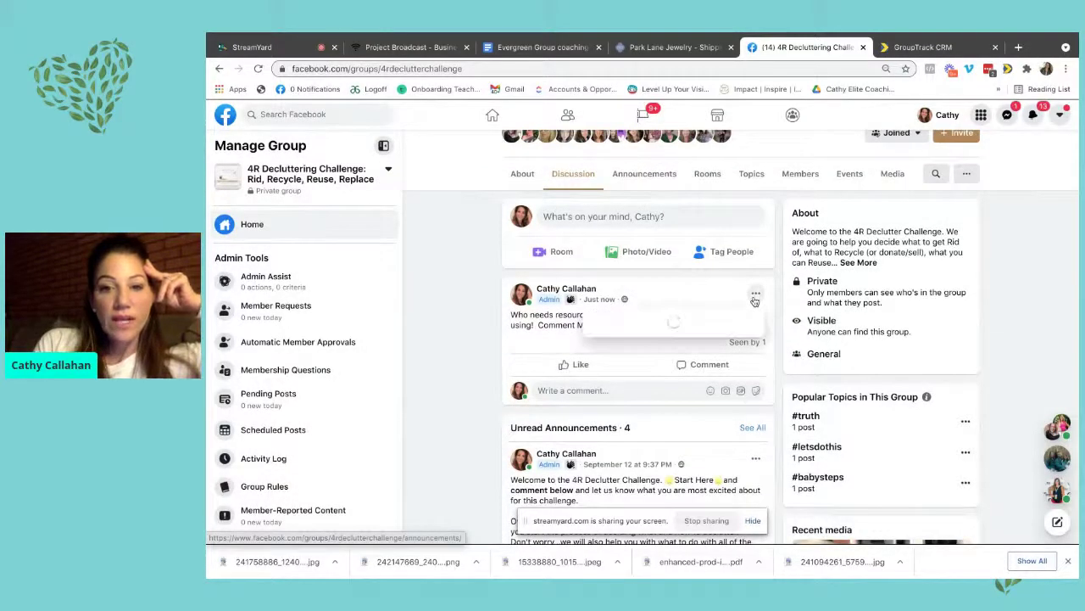
click(628, 418)
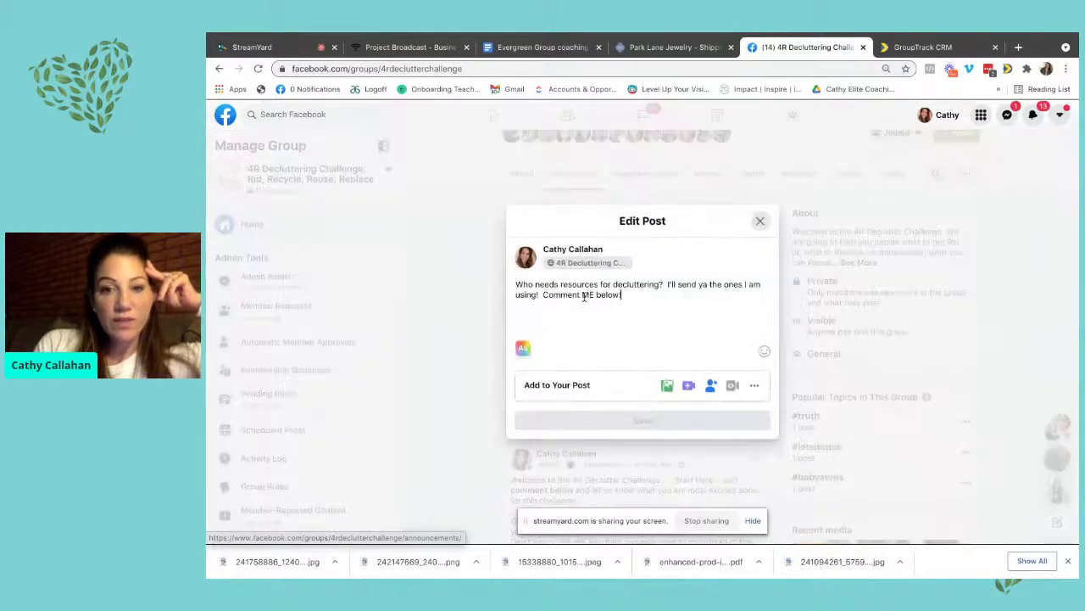
click(523, 347)
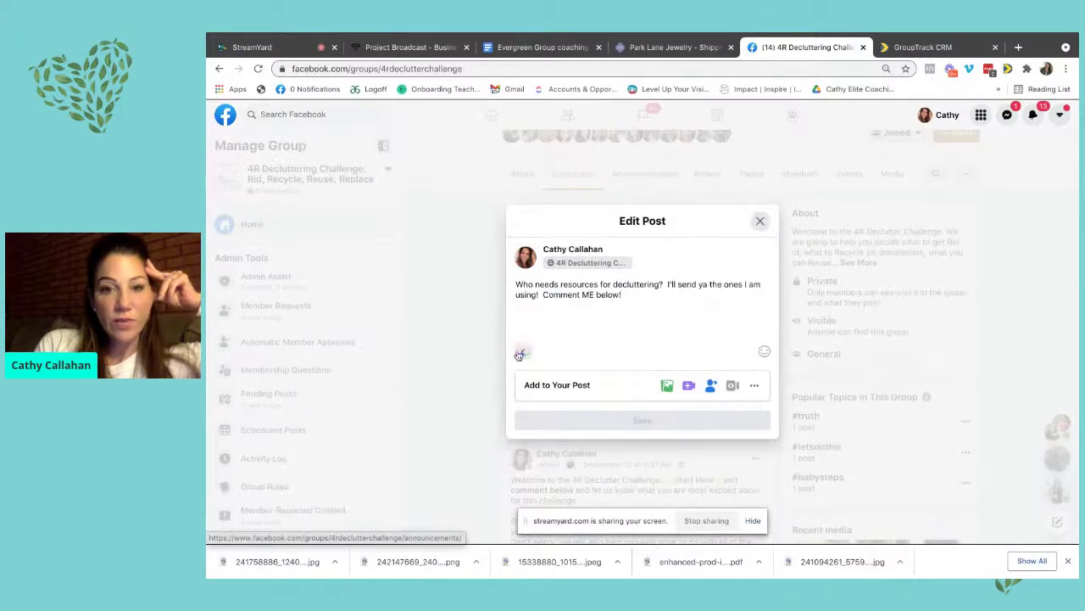
click(614, 354)
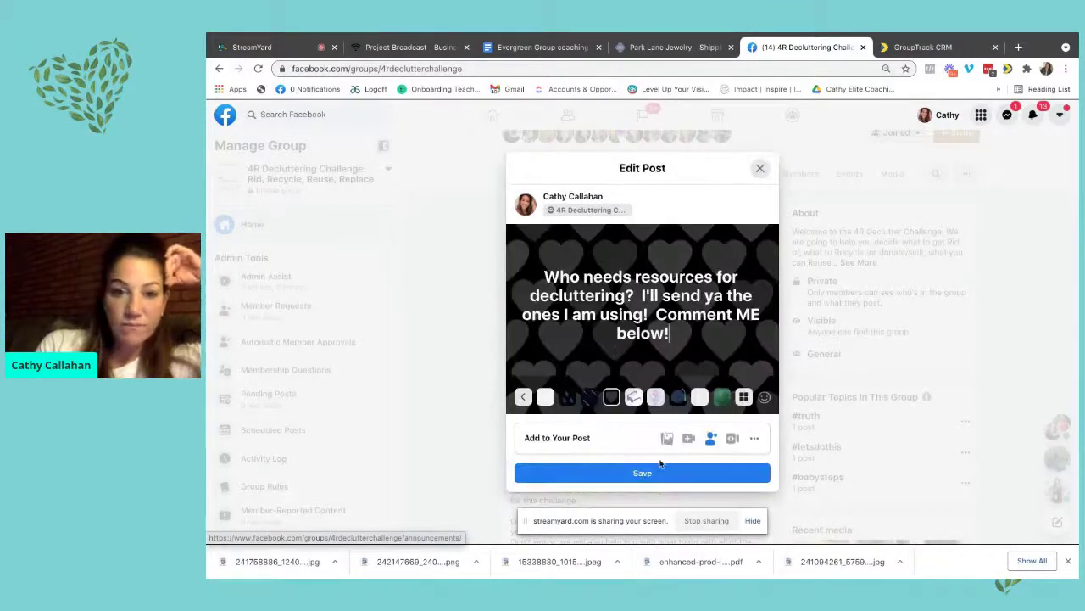
click(667, 480)
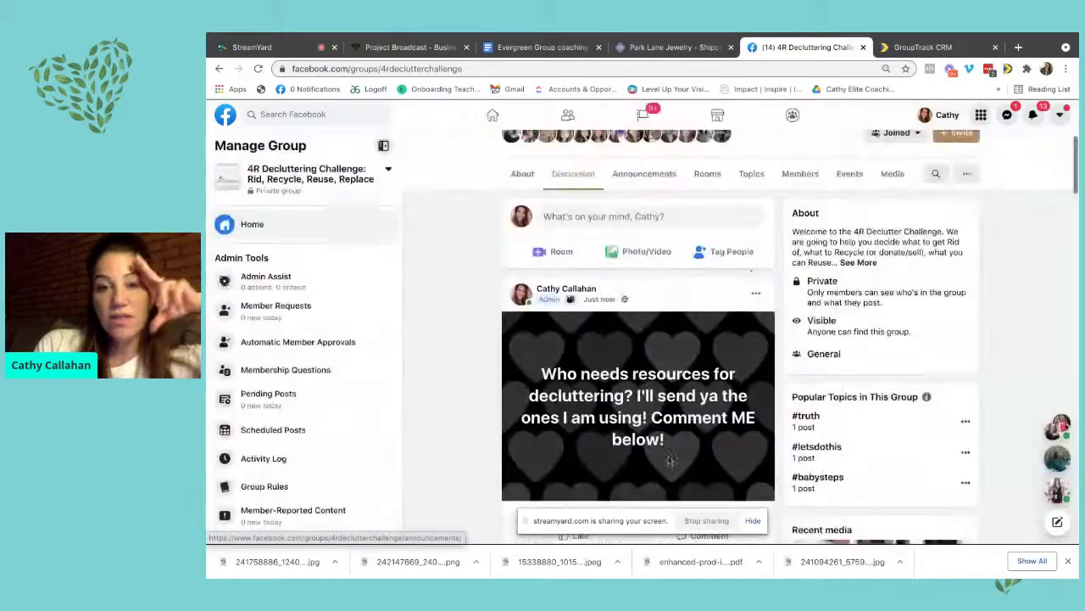
- Switch to GroupTrack CRM and review the queued messaging settings in the profile, including message delay, breaks, daily maximum and start and end hours
click(911, 50)
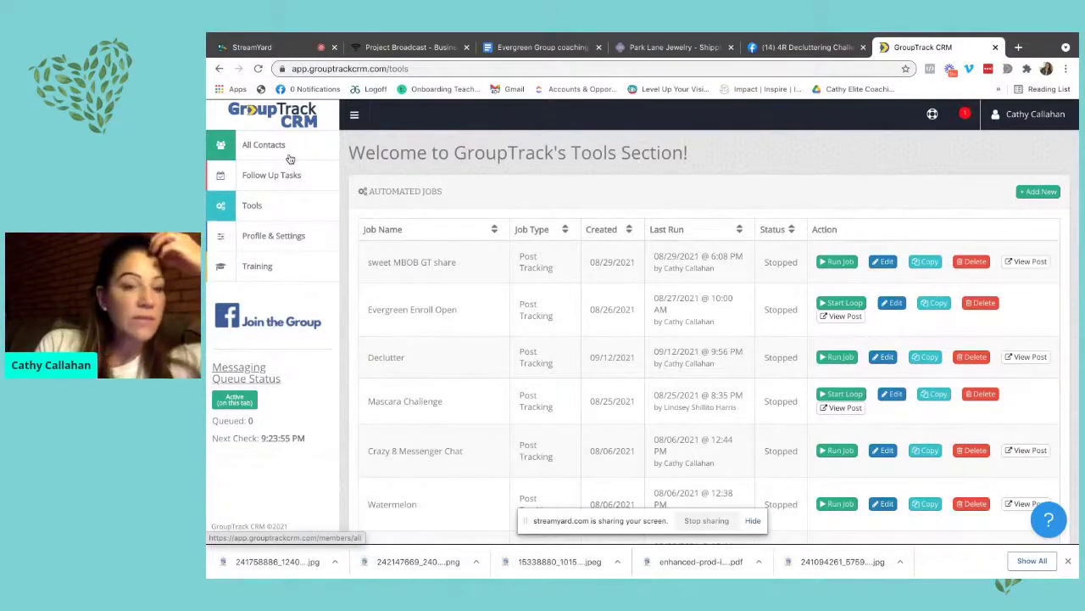
click(291, 235)
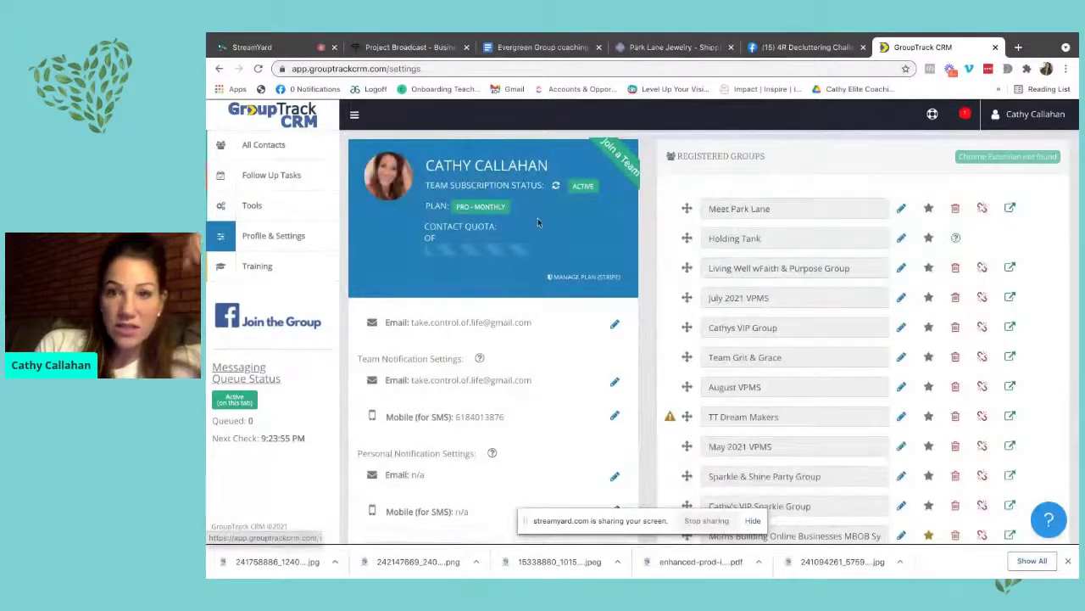
scroll(537, 218, down, 1)
scroll(538, 218, down, 8)
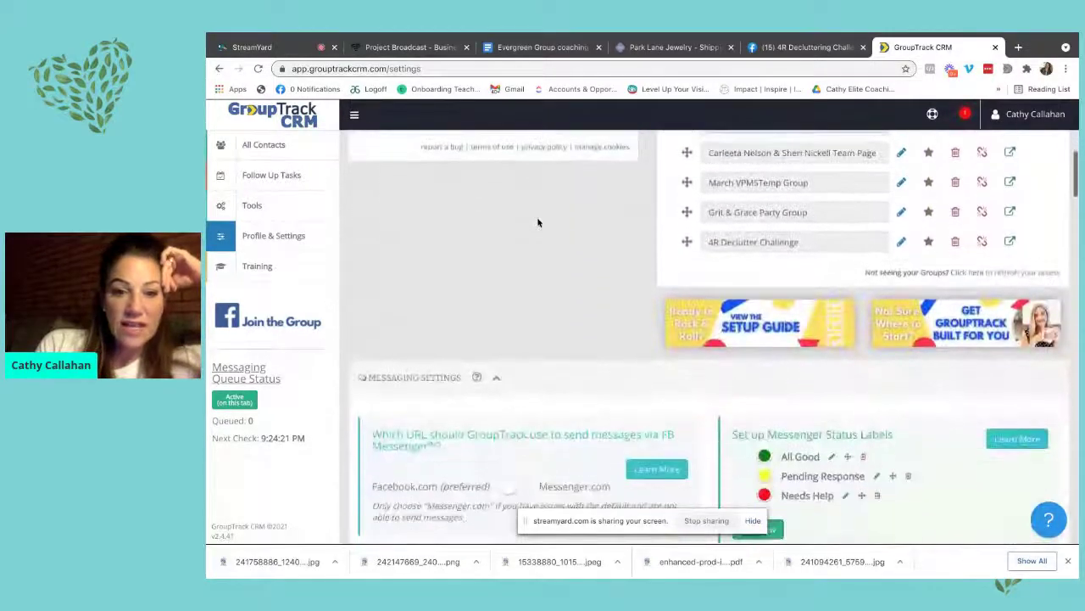
scroll(537, 222, down, 5)
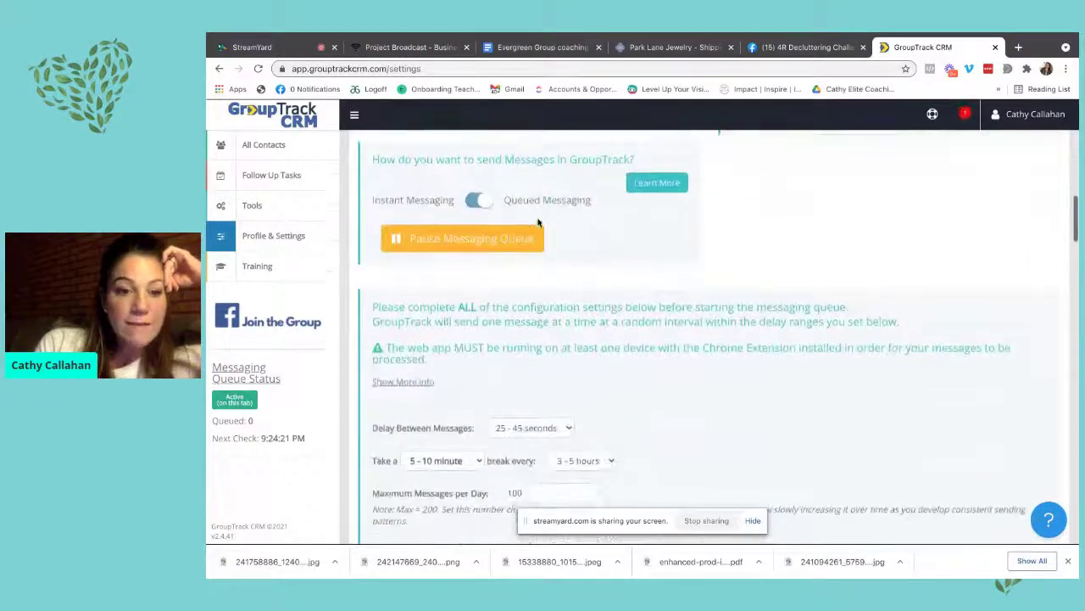
scroll(538, 222, down, 2)
scroll(538, 222, up, 3)
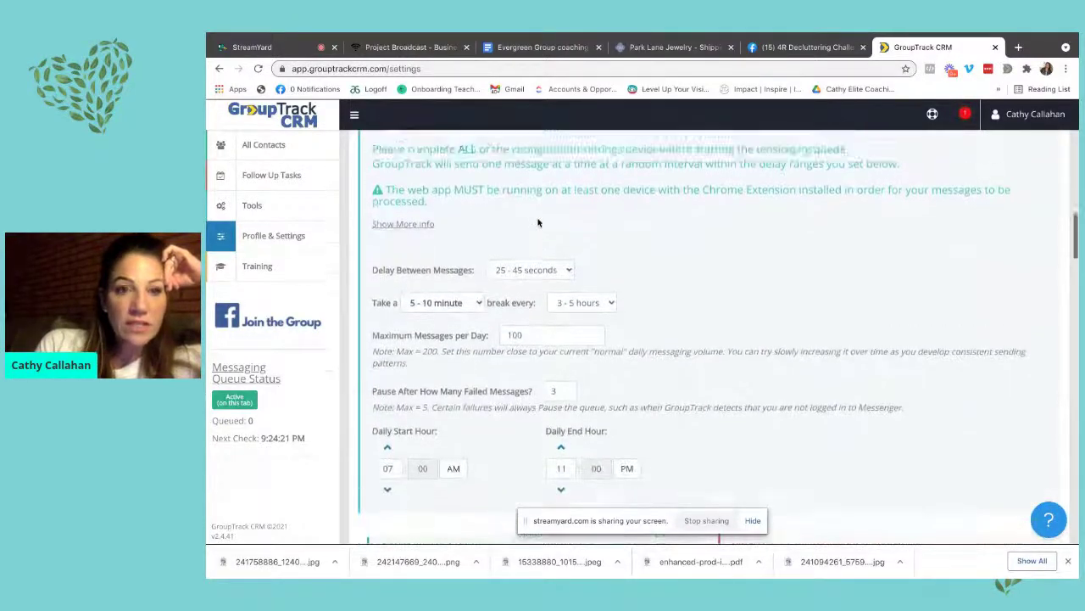
- Create a new messenger snippet named "Declutter Resource" in the profile settings
scroll(538, 222, down, 5)
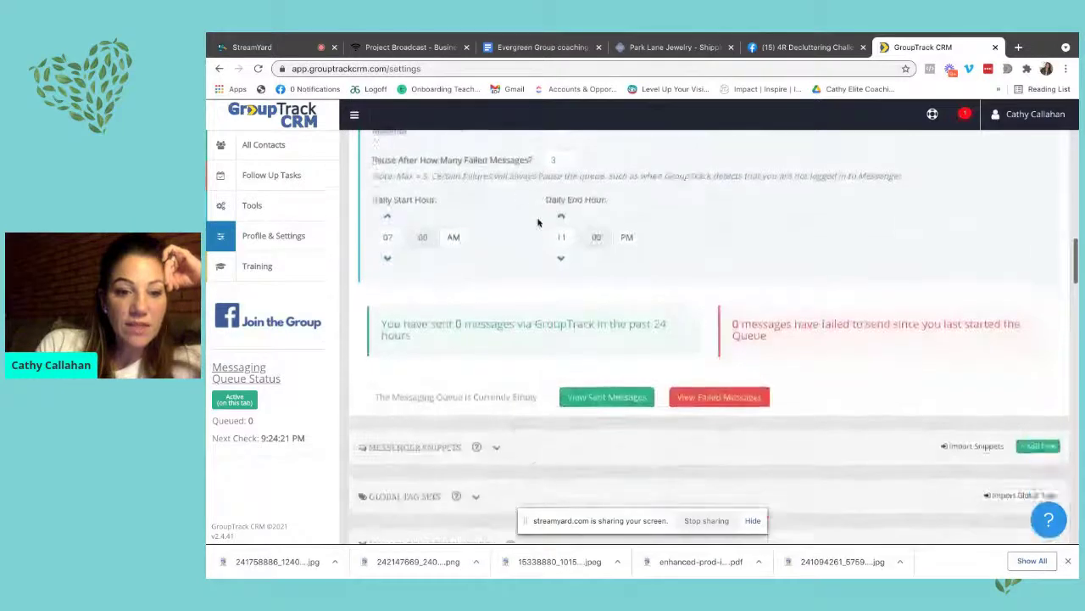
click(499, 404)
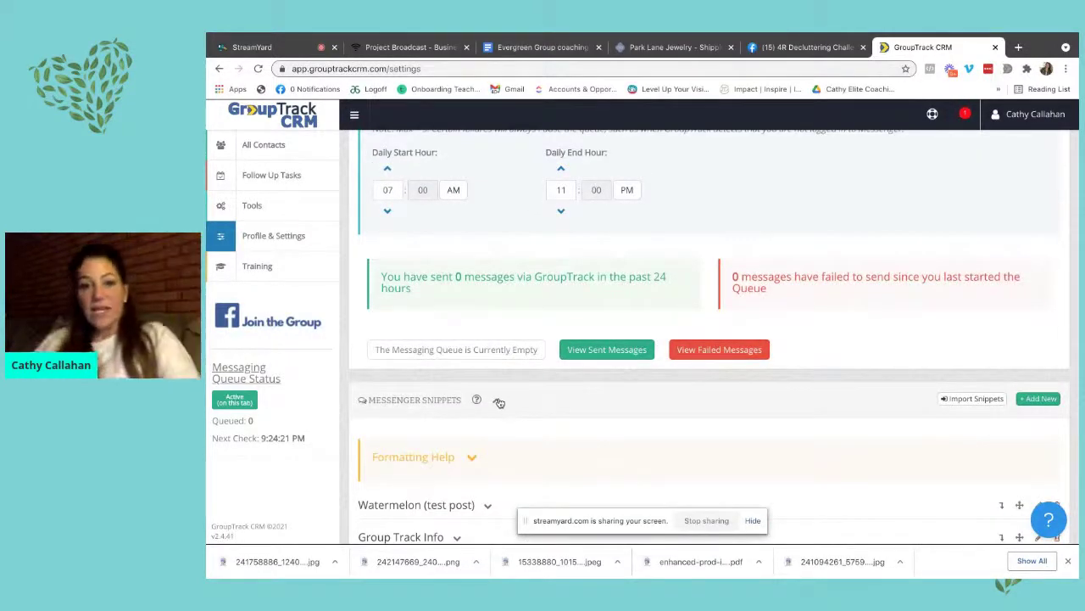
click(1027, 398)
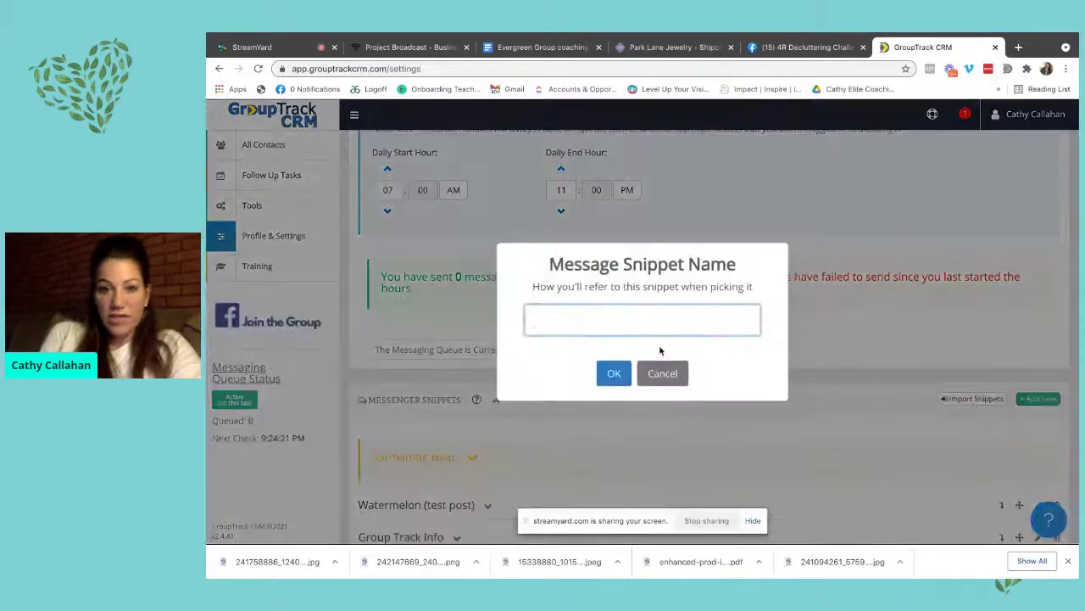
text(Declutter Resource)
click(613, 373)
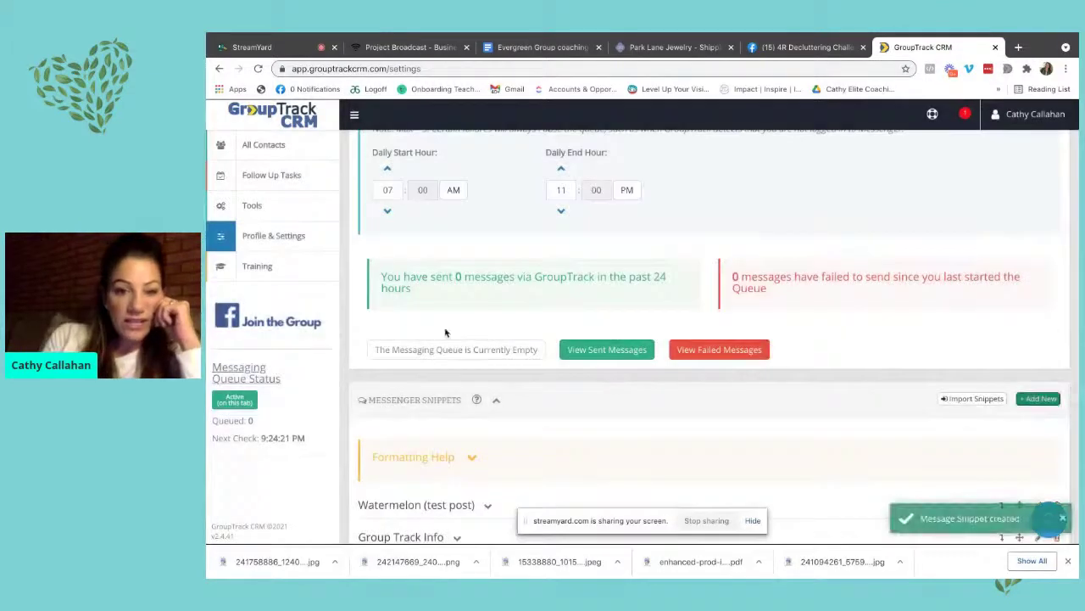
- Write the Declutter Resource snippet's greeting as "Hey! Thanks for commenting and being a part of the challenge!"
scroll(445, 333, down, 2)
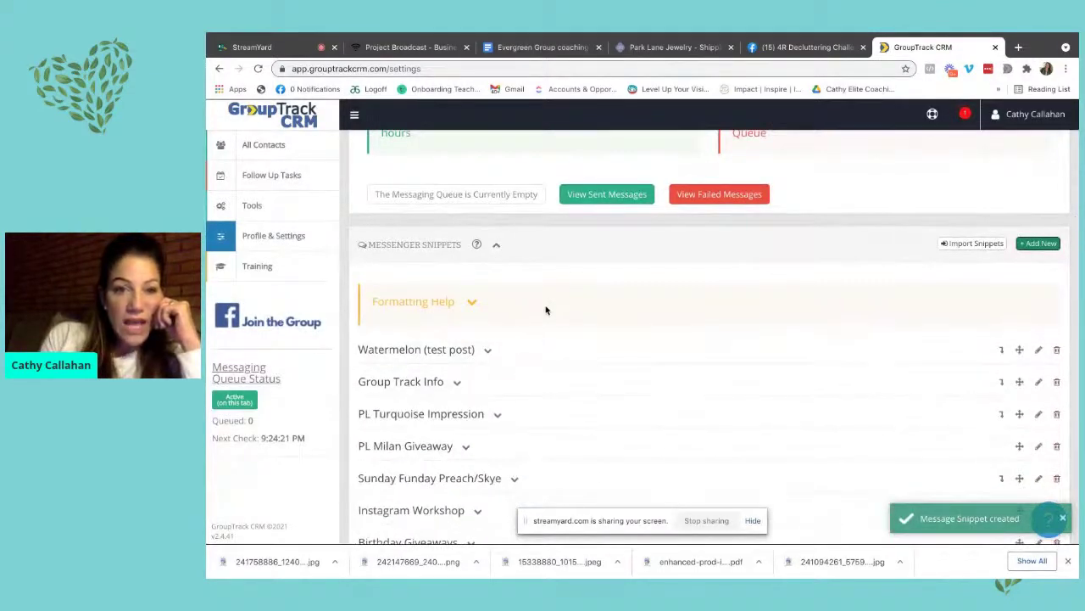
scroll(546, 311, down, 3)
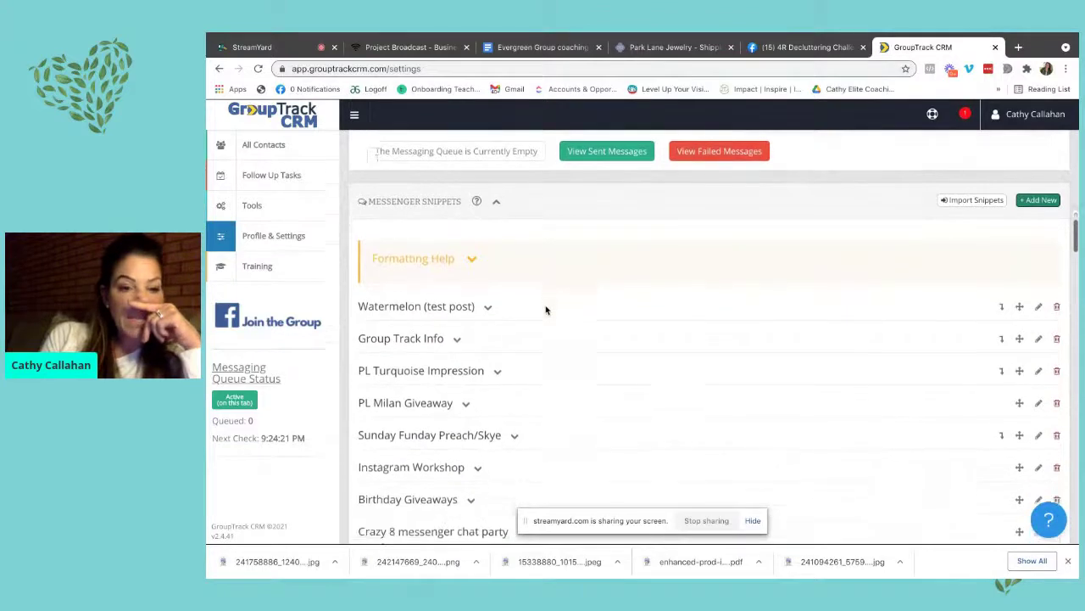
scroll(547, 310, down, 3)
click(526, 345)
text(Hey! Thanks)
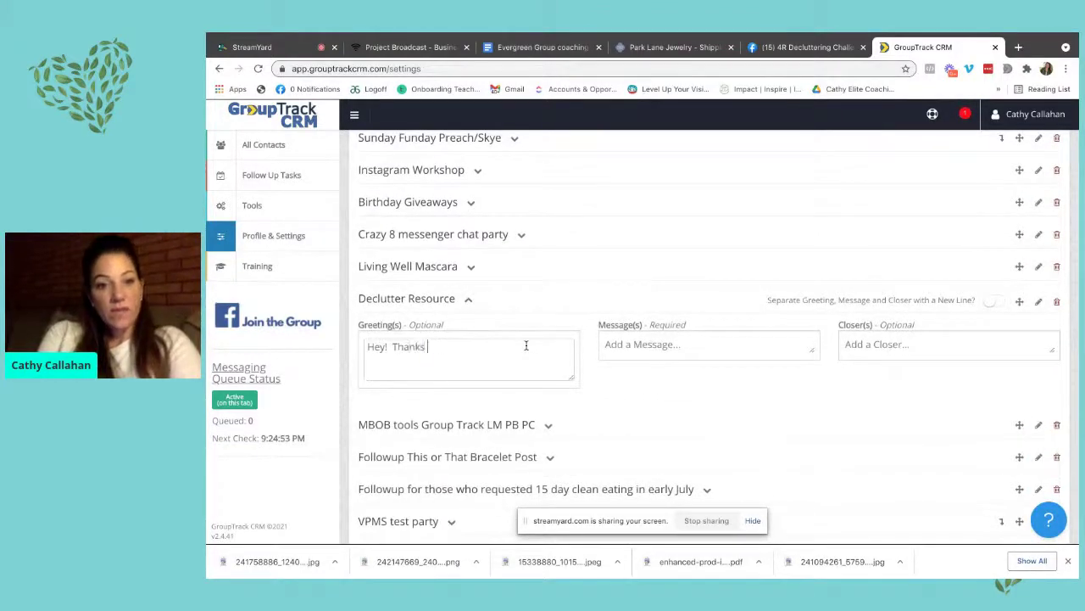
text( for repl)
key(BackSpace)
key(BackSpace)
key(BackSpace)
key(BackSpace)
text(com)
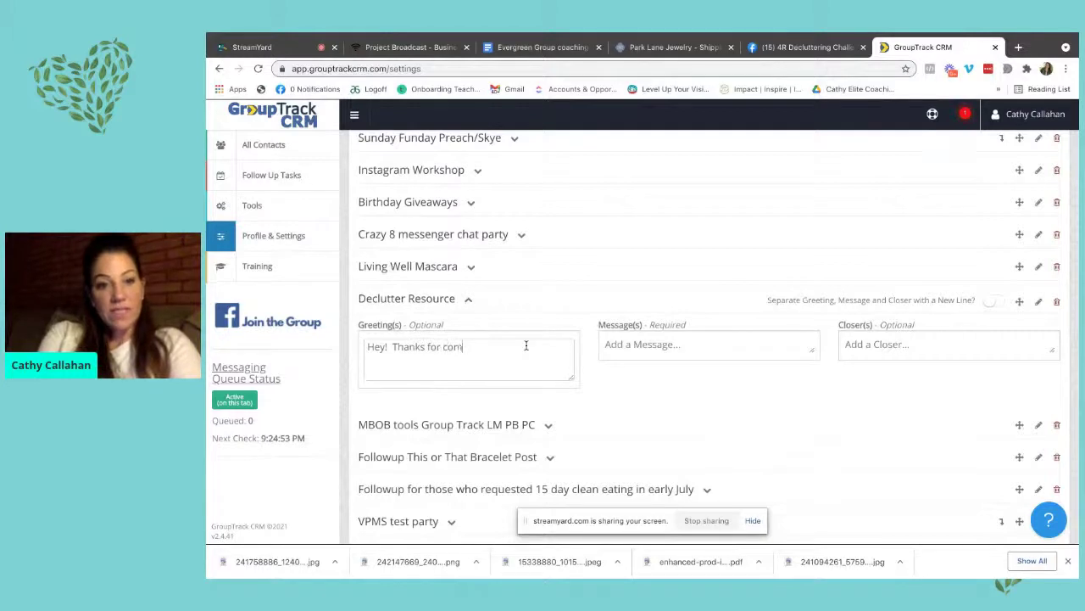
text(menting and being)
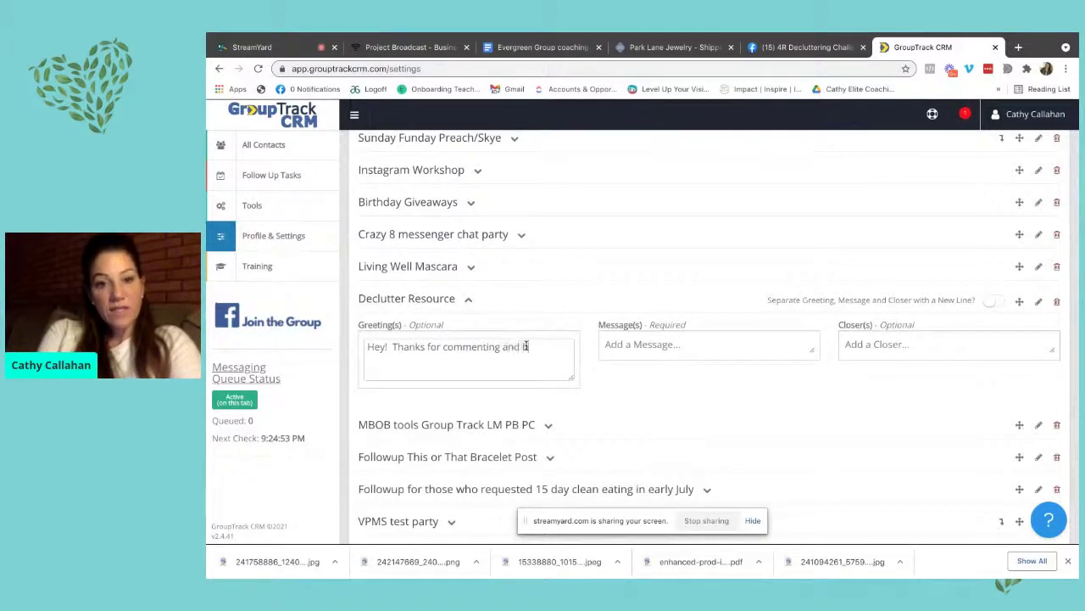
key(BackSpace)
key(BackSpace)
key(BackSpace)
key(BackSpace)
text(ng a)
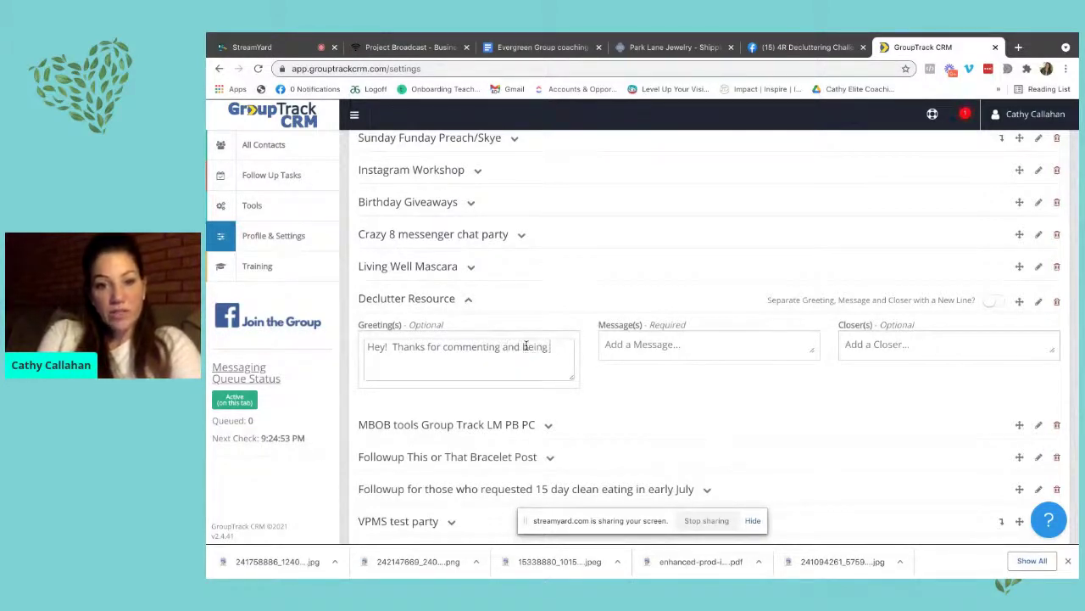
text( part of the challenge!)
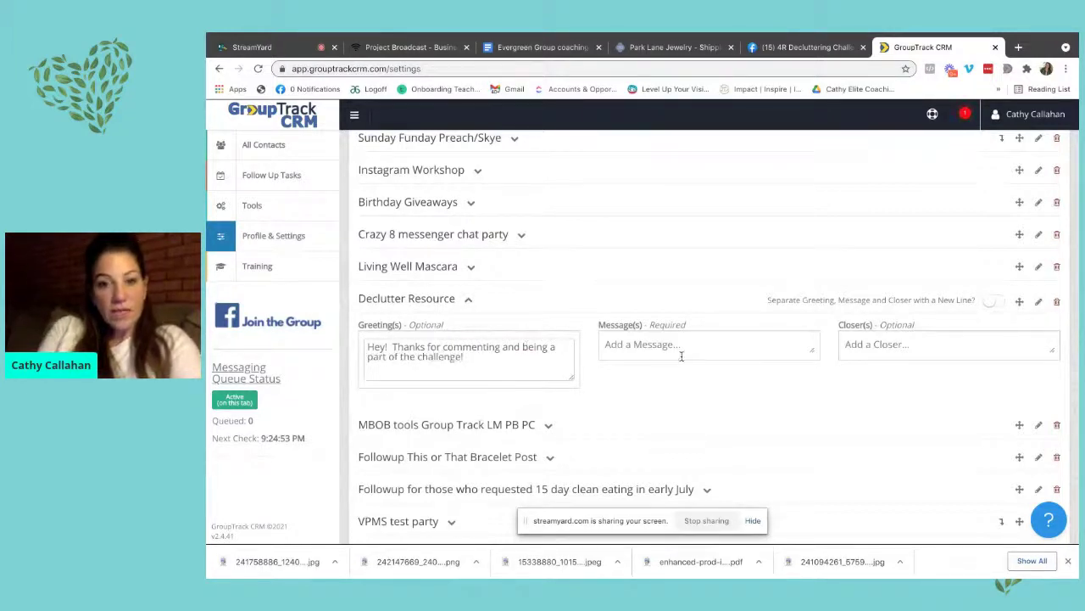
- Write the Declutter Resource snippet's message as "Here is the resource you requested."
click(710, 337)
text(Here is the)
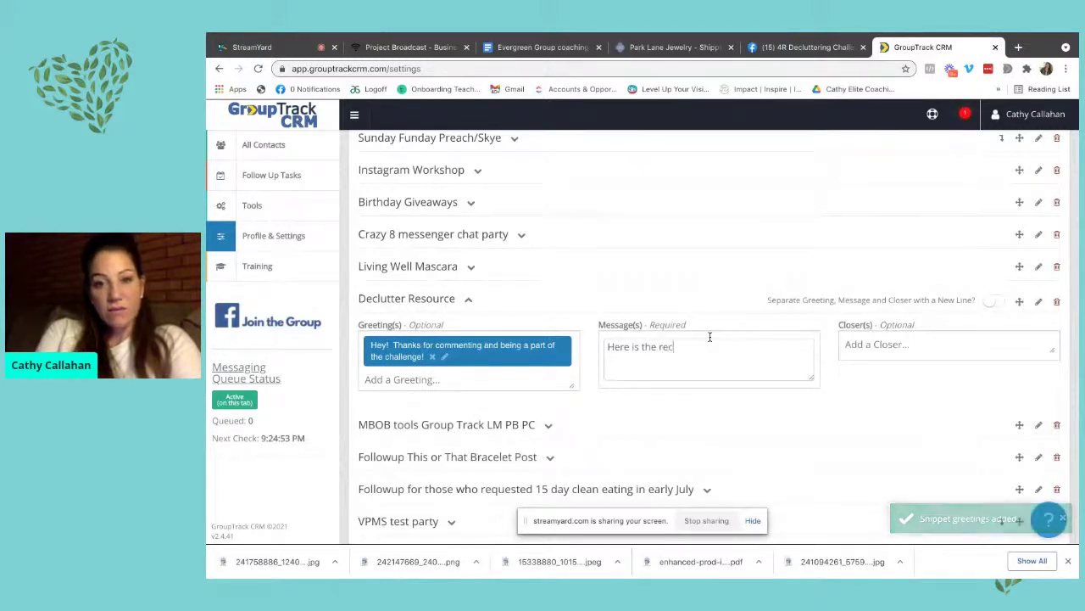
text( res)
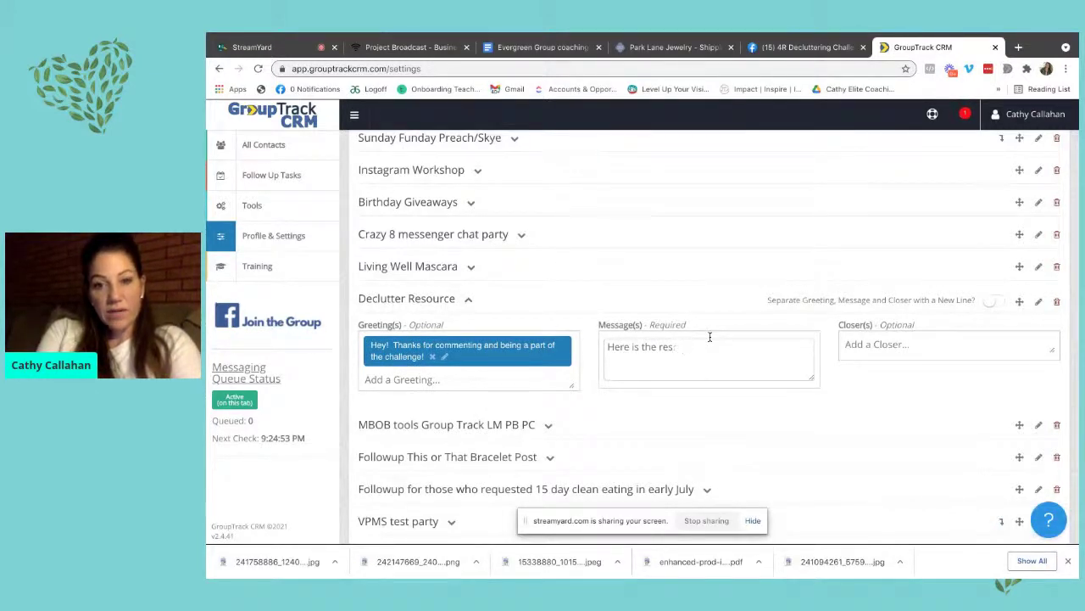
text(ource you request)
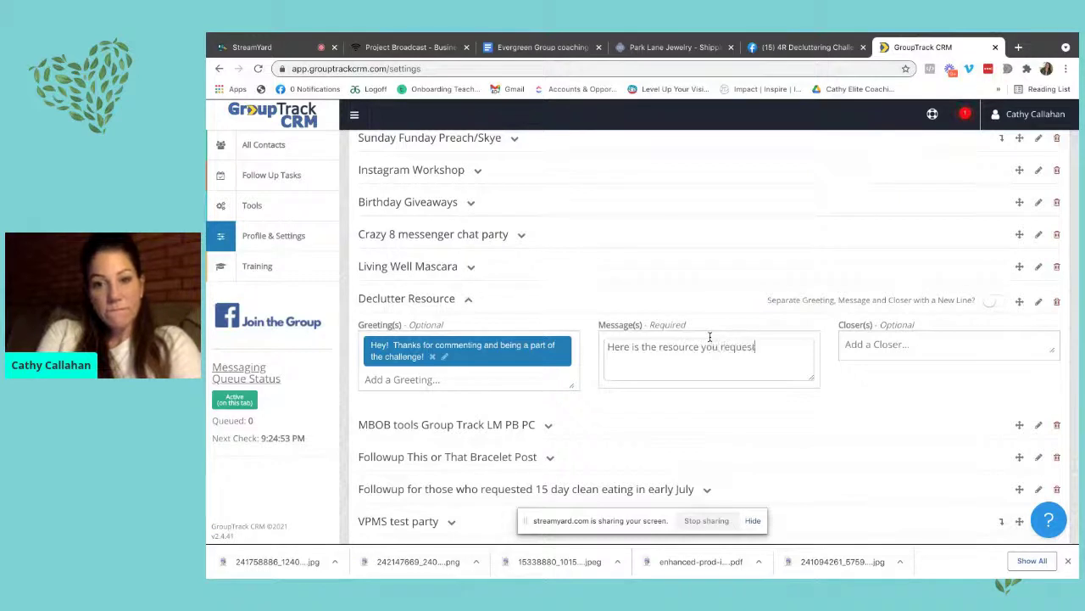
text(ed .)
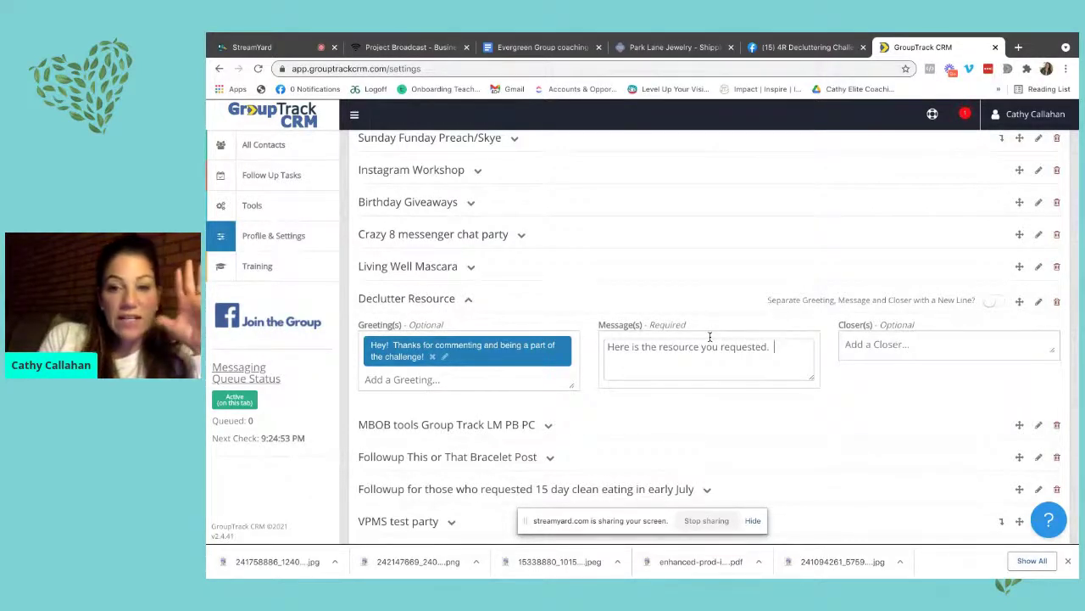
- Add the closer "How is everything you?" to the Declutter Resource snippet
click(868, 344)
text(How is everyhing f)
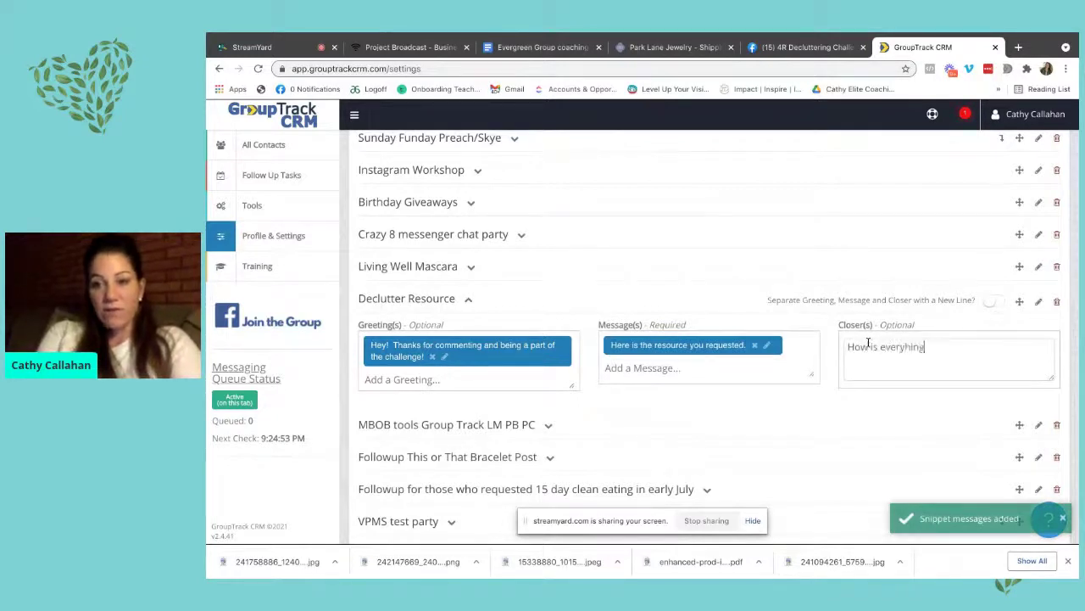
key(BackSpace)
key(BackSpace)
key(BackSpace)
key(BackSpace)
key(BackSpace)
key(BackSpace)
text(thing you?)
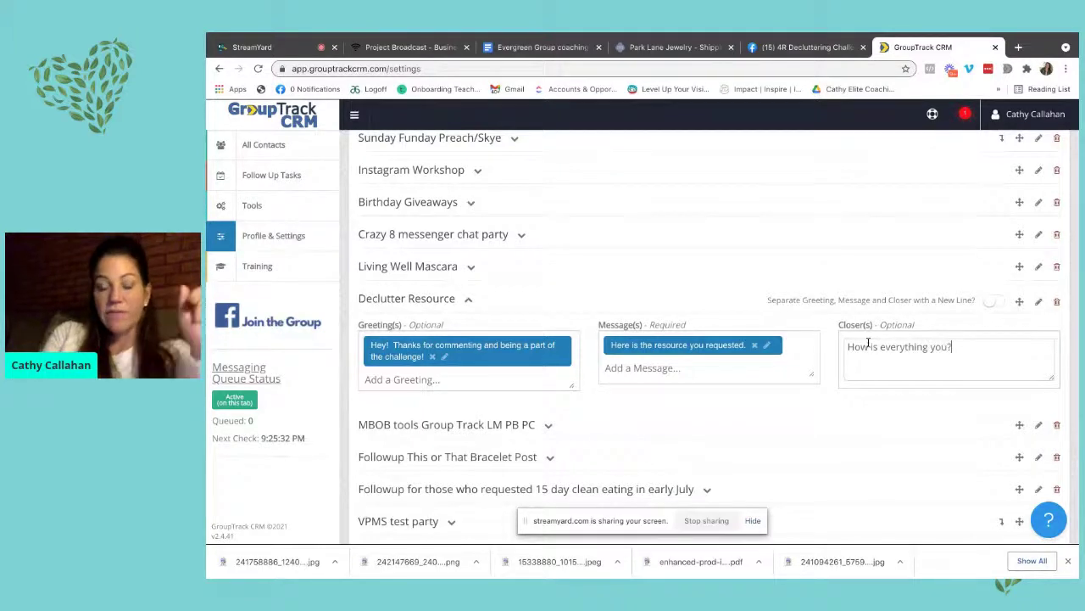
key(Return)
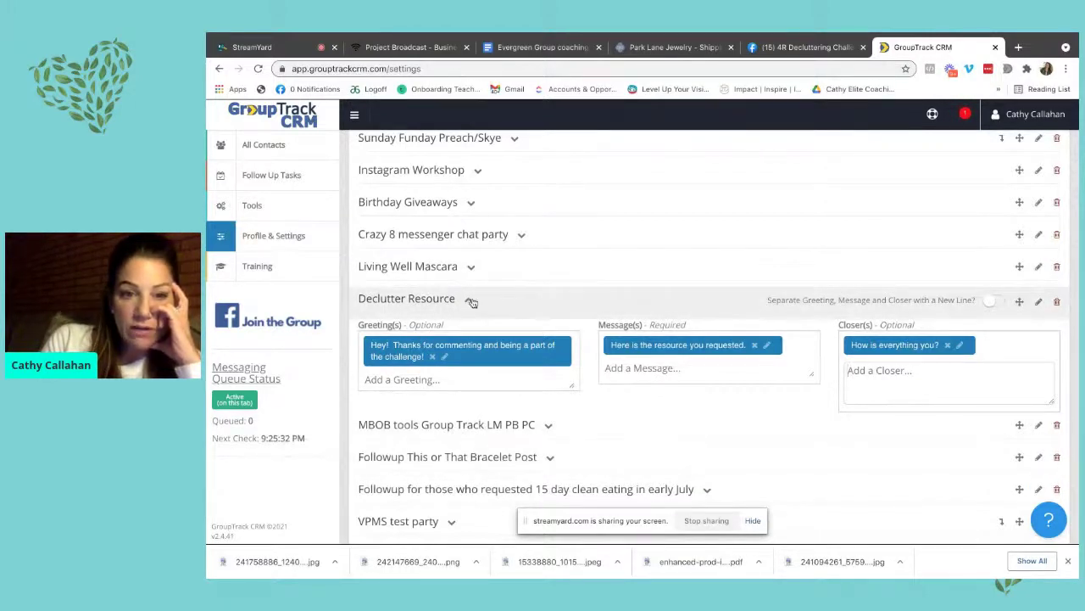
- Create a new automated Post Tracking job named "Declutter Resource"
click(279, 214)
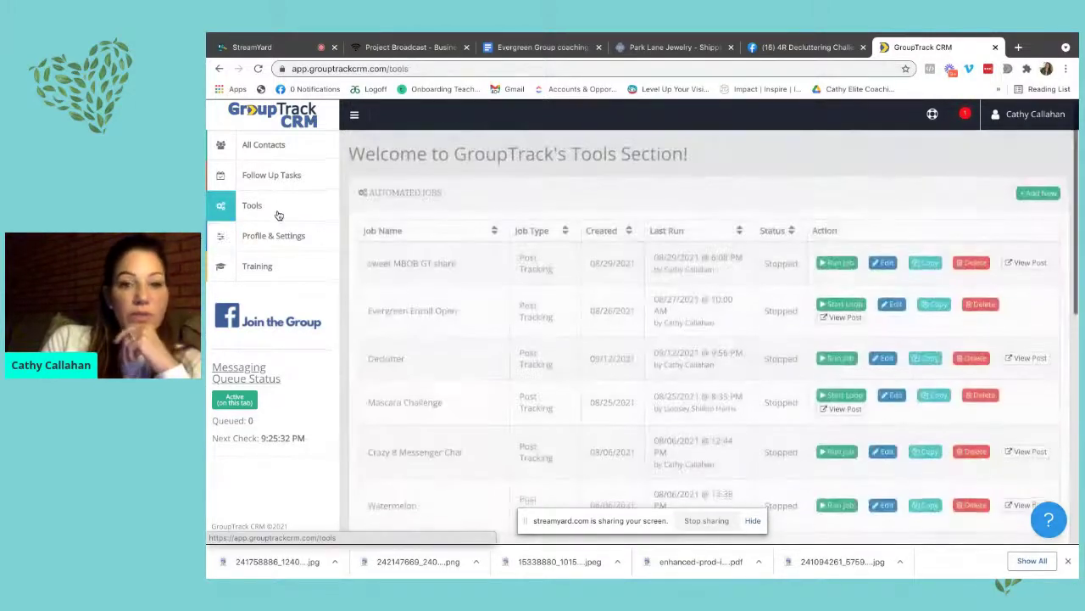
click(1050, 194)
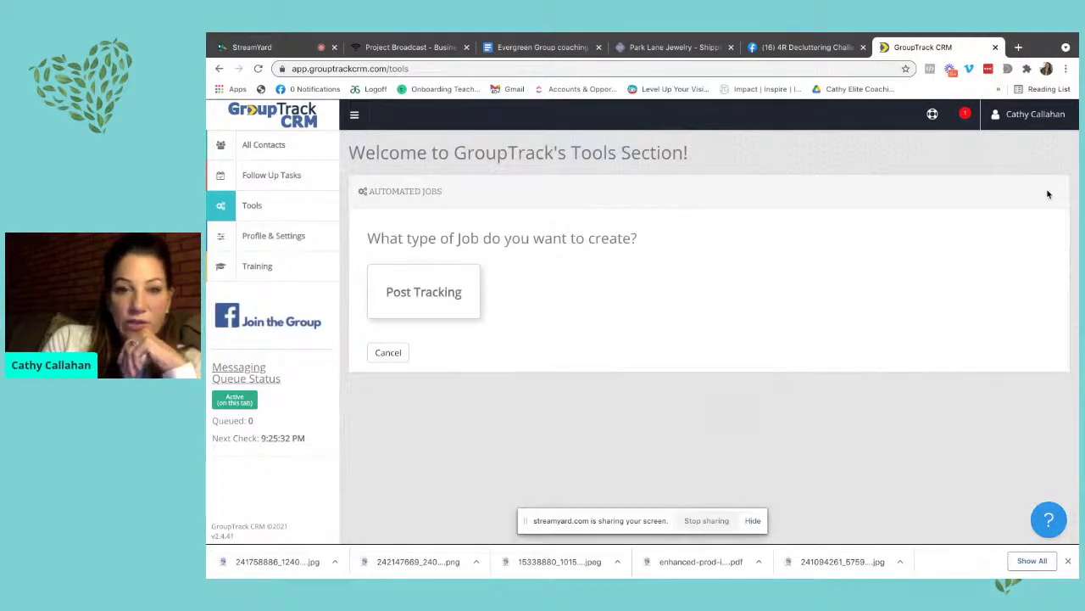
click(451, 293)
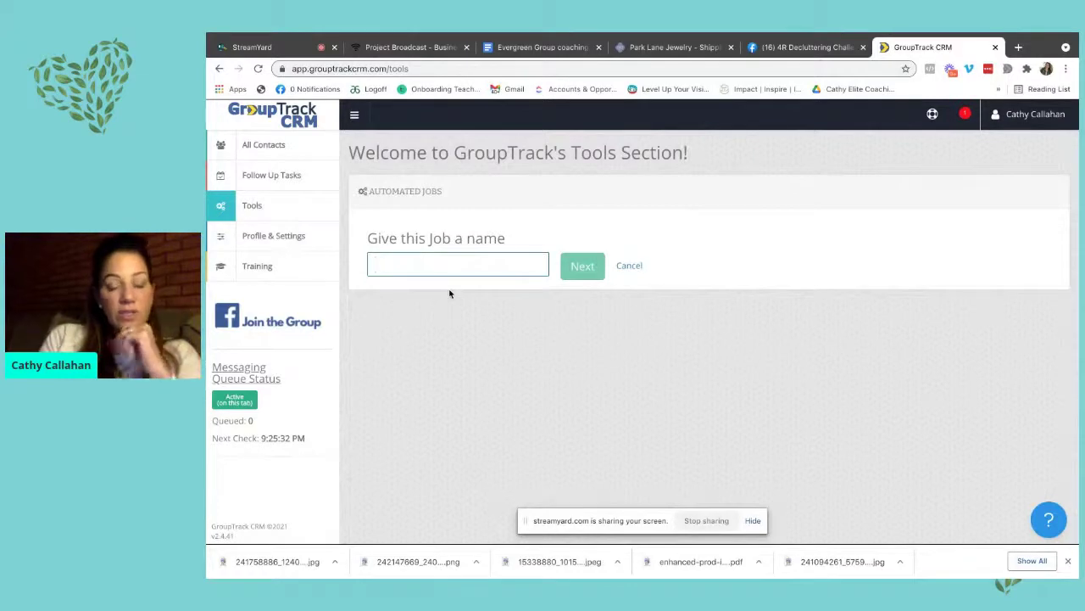
text(Declut)
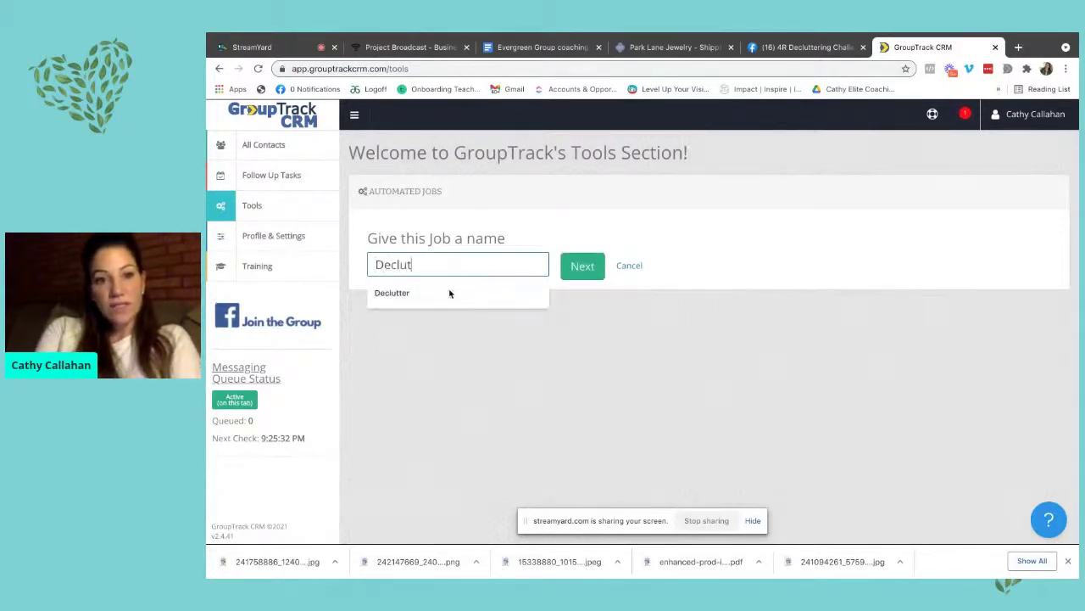
text(ter Resource)
click(577, 266)
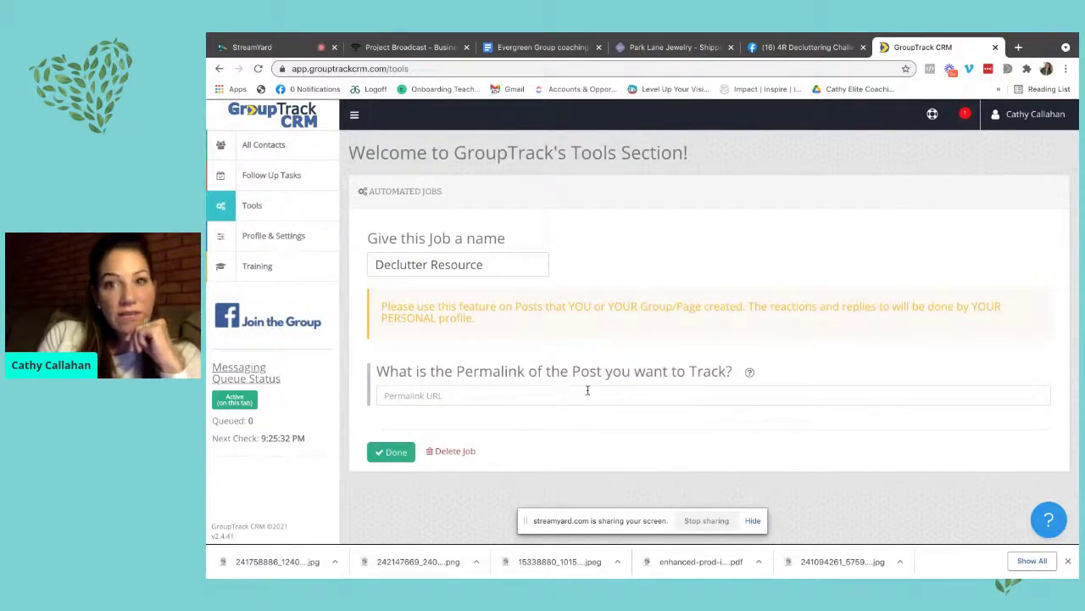
- Copy the decluttering post's permalink from the Facebook group and enter it in GroupTrack CRM as the post the job tracks
click(795, 47)
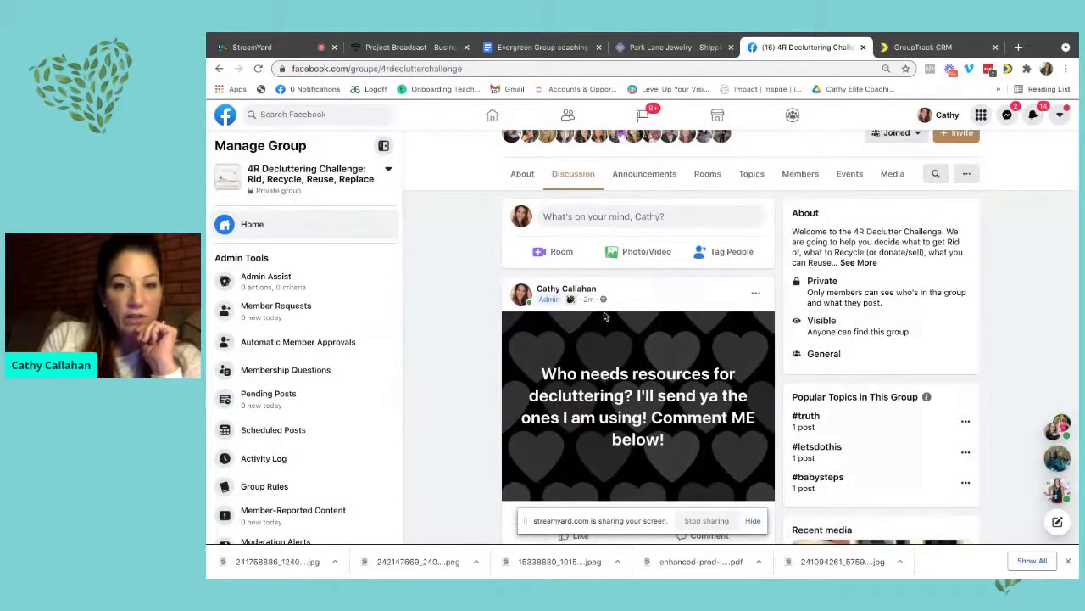
click(590, 300)
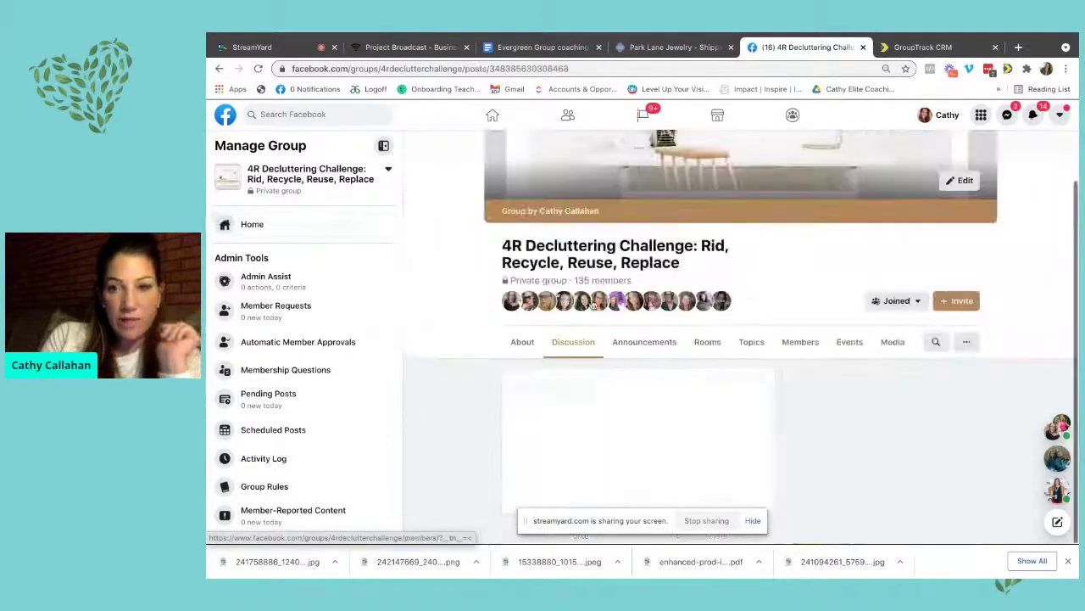
click(496, 67)
right_click(496, 67)
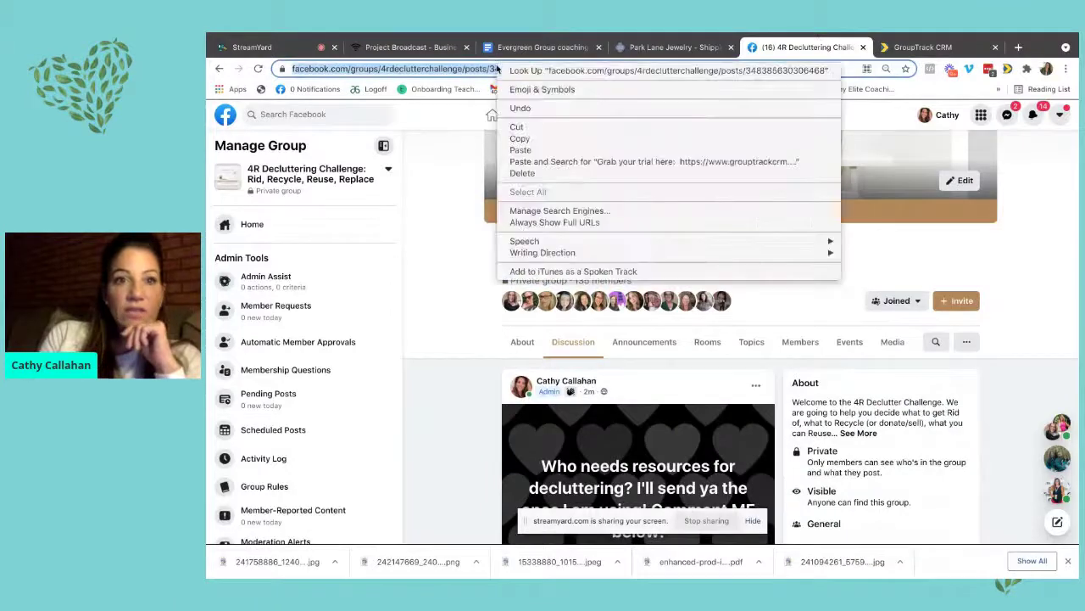
click(533, 139)
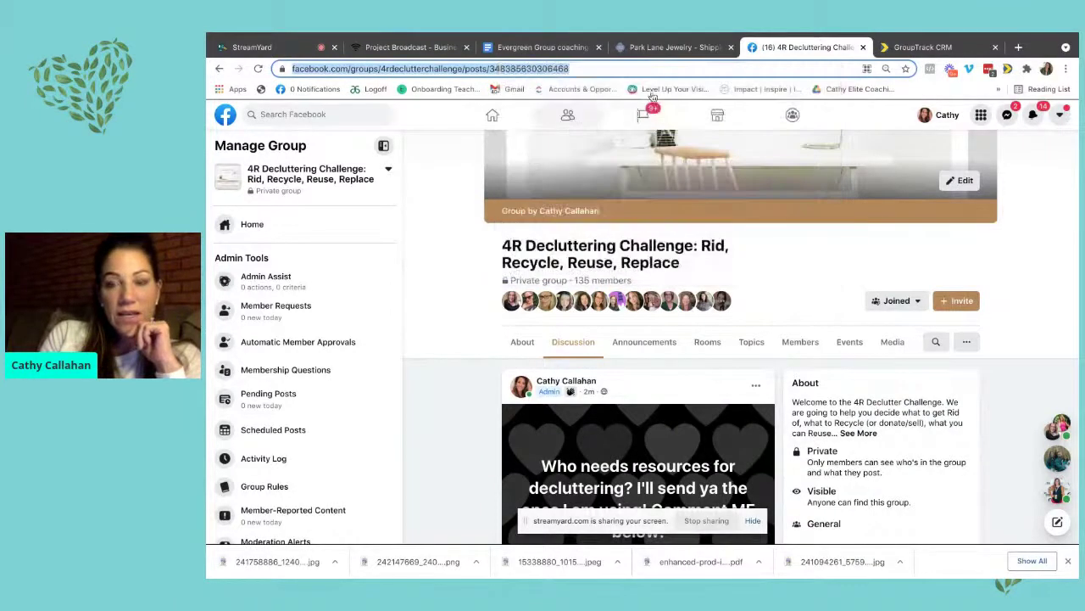
click(923, 49)
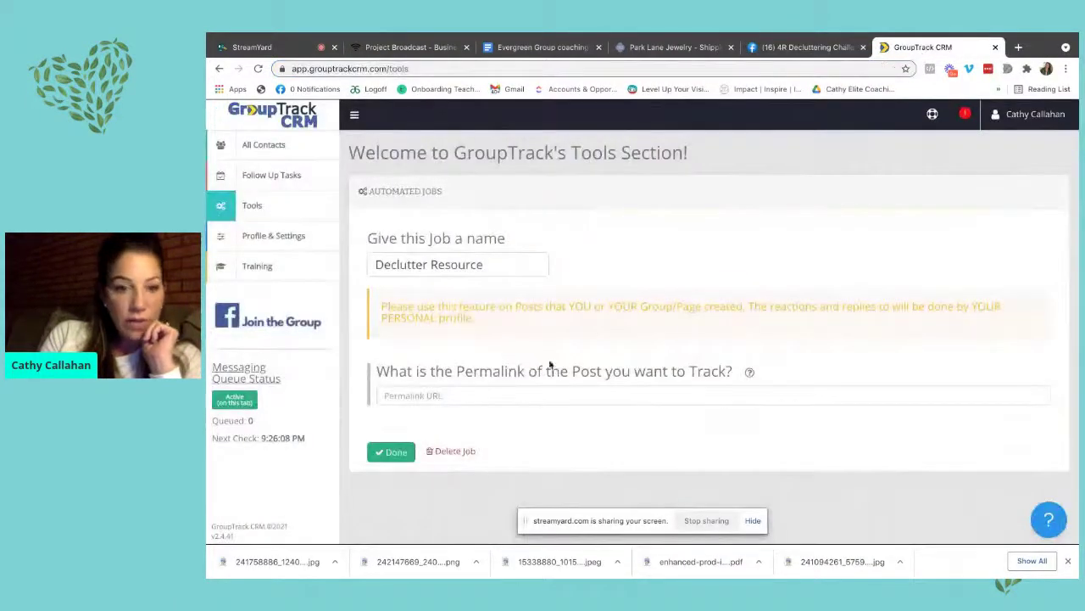
click(522, 393)
key(ctrl+v)
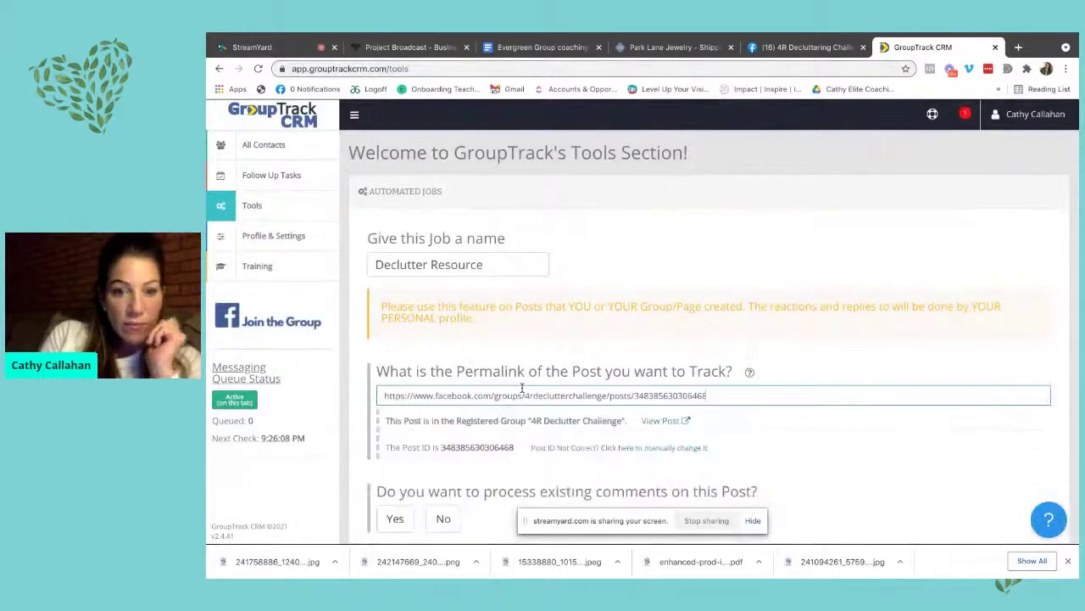
- Set the Declutter Resource job to process existing comments on the post
scroll(584, 342, down, 1)
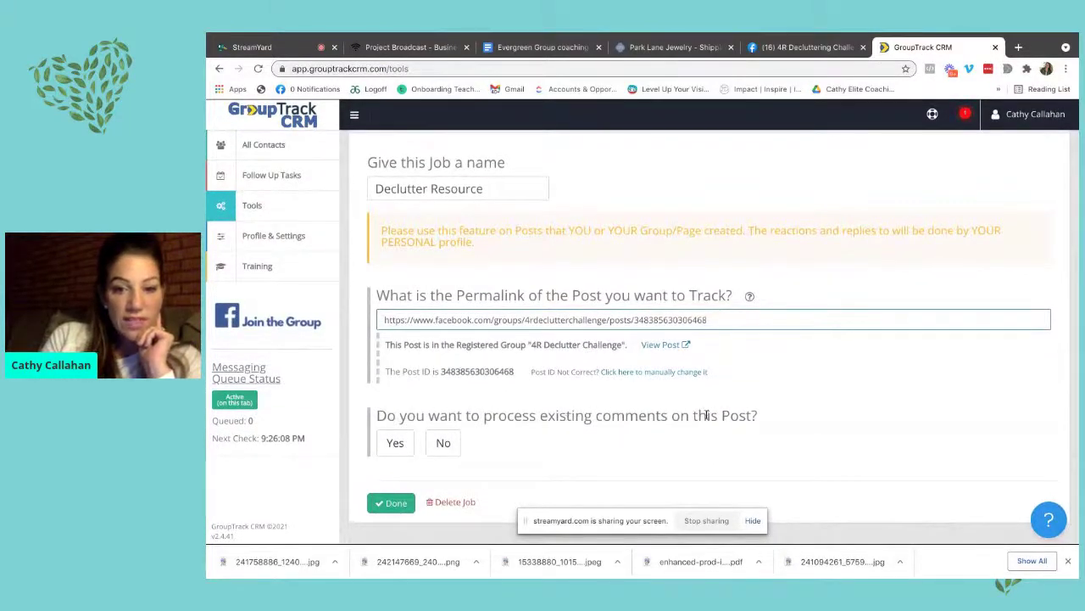
click(395, 442)
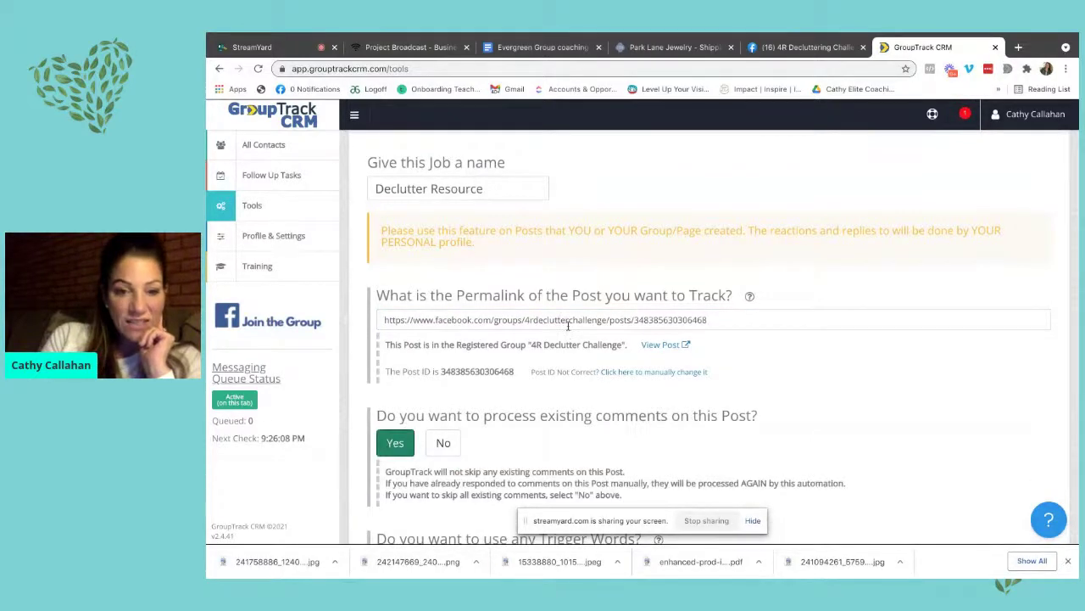
scroll(568, 327, down, 3)
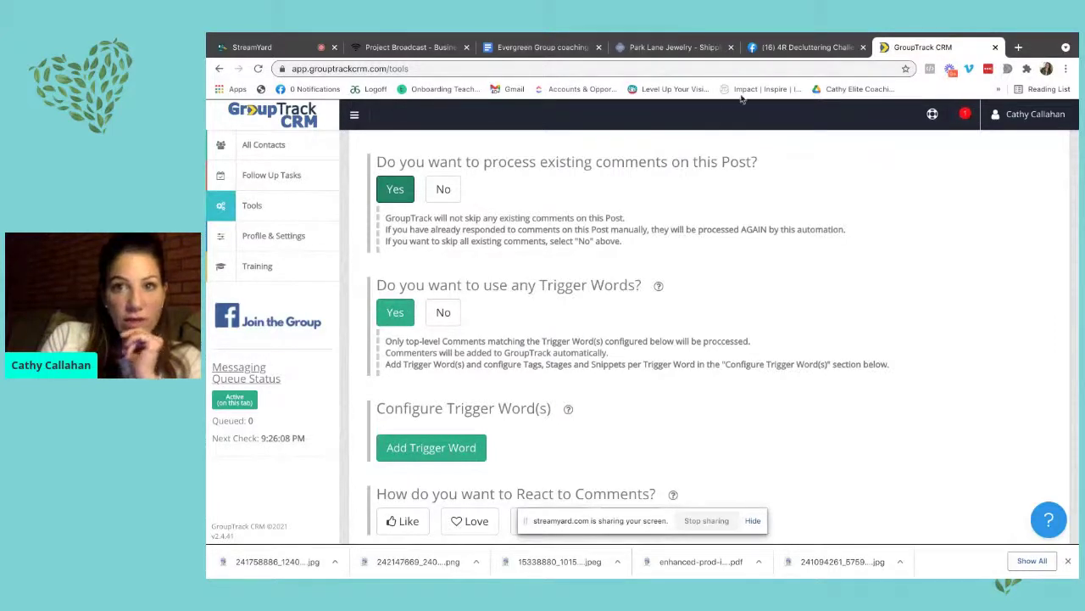
- Check the decluttering post's comments on Facebook, and enable trigger words for the Declutter Resource job in GroupTrack CRM
click(806, 47)
scroll(629, 449, down, 3)
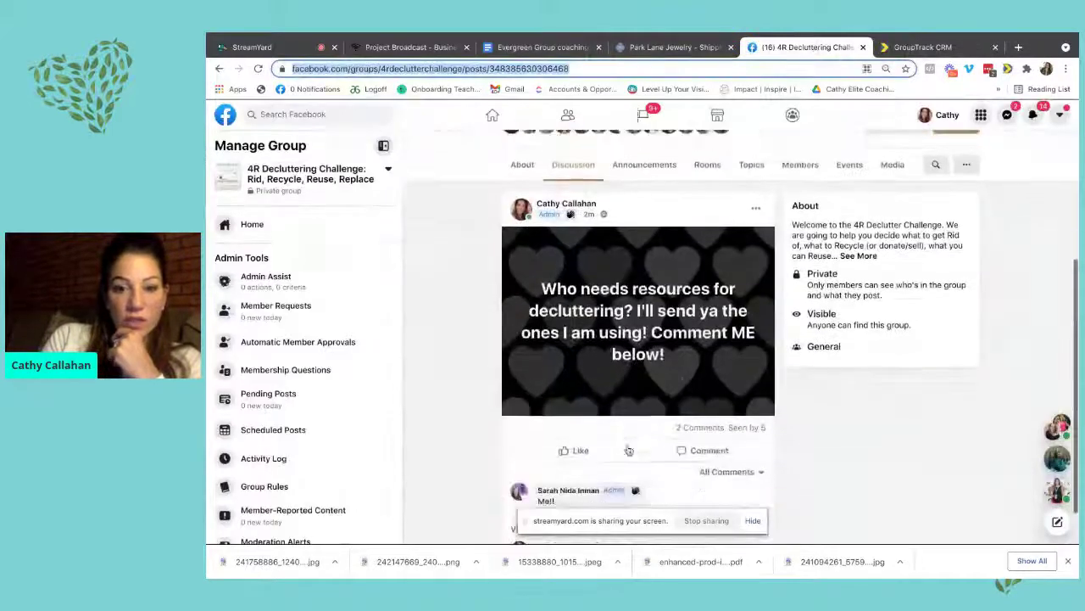
scroll(638, 339, down, 1)
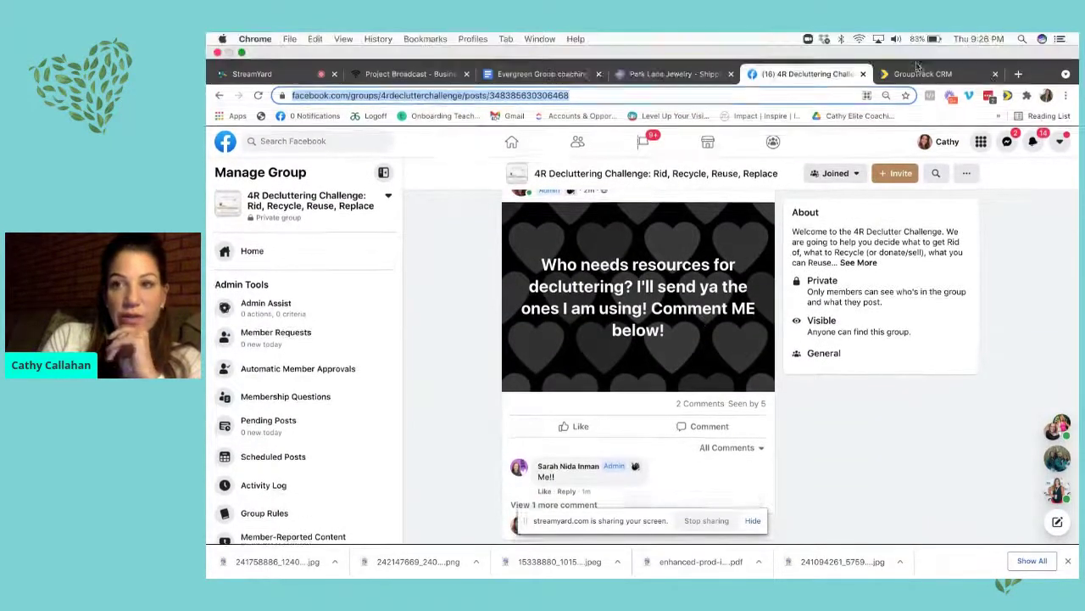
click(924, 46)
click(395, 321)
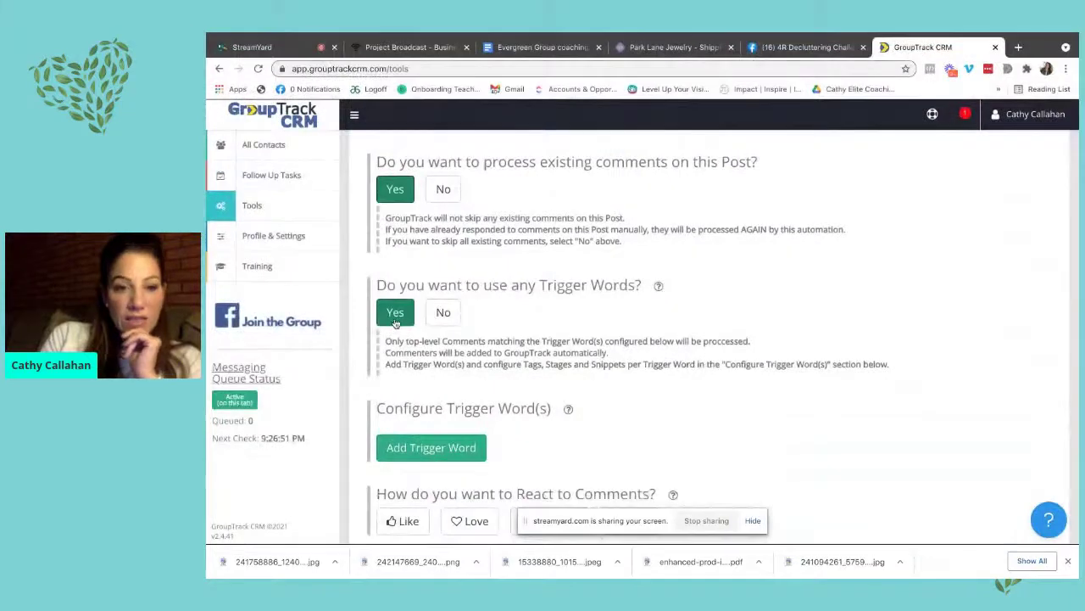
- Add the trigger word "me" to the Declutter Resource job
scroll(449, 381, down, 2)
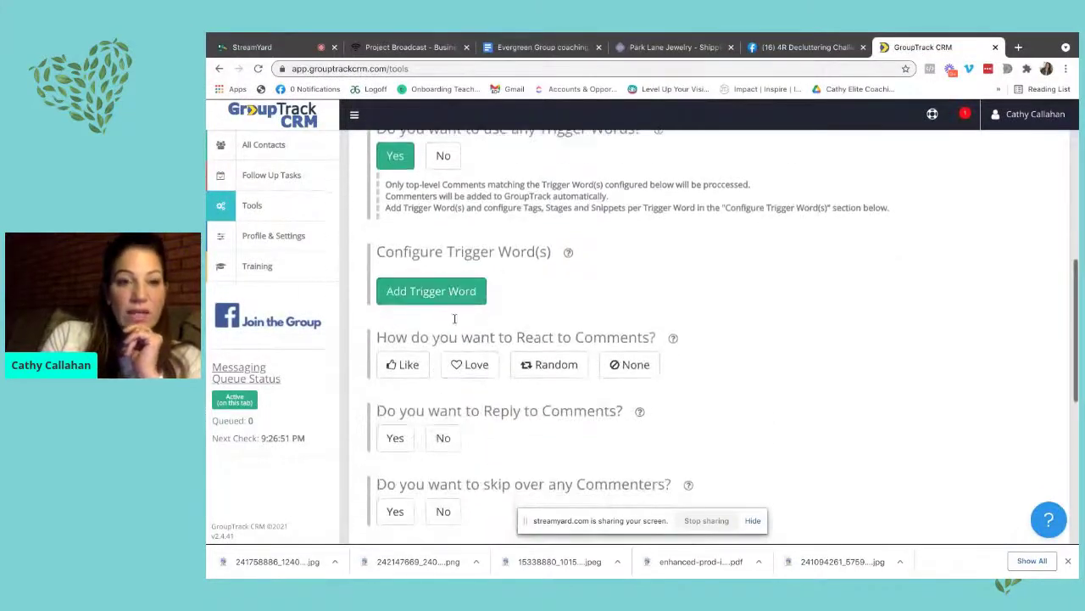
click(461, 303)
text(me)
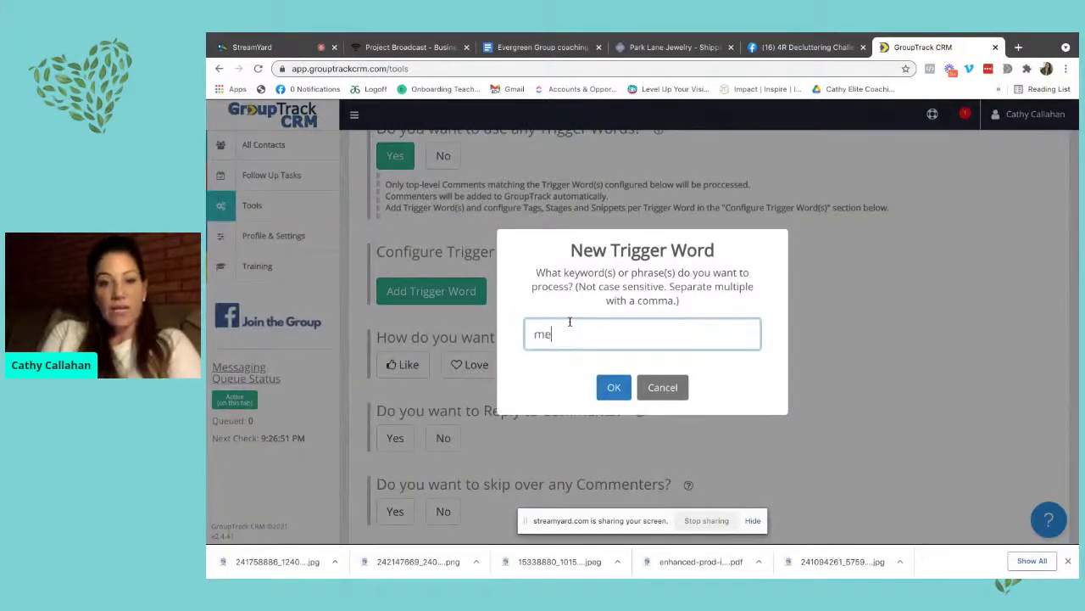
click(628, 387)
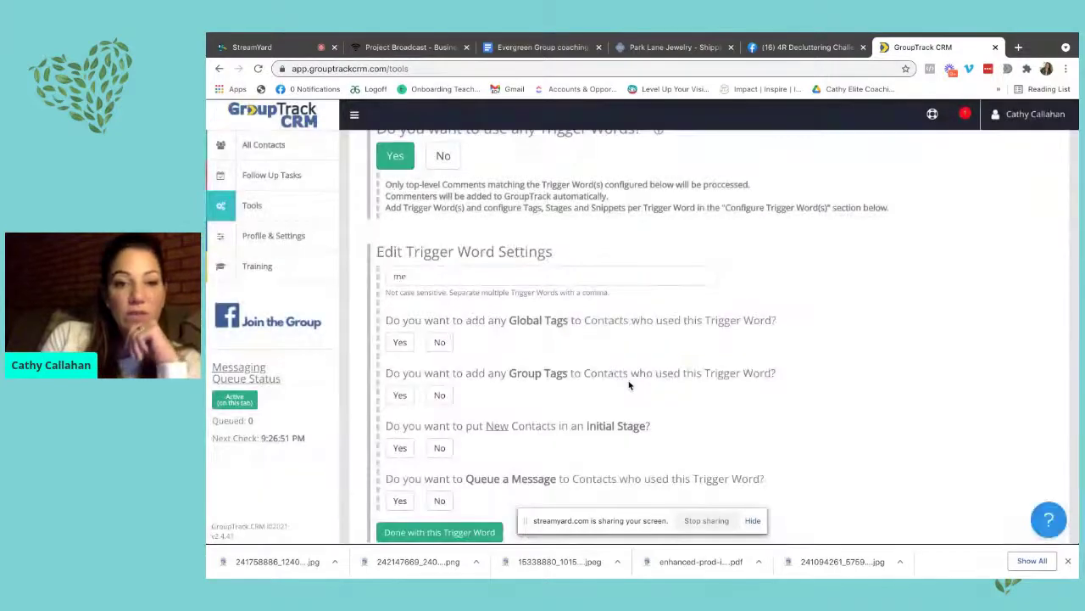
scroll(630, 385, down, 1)
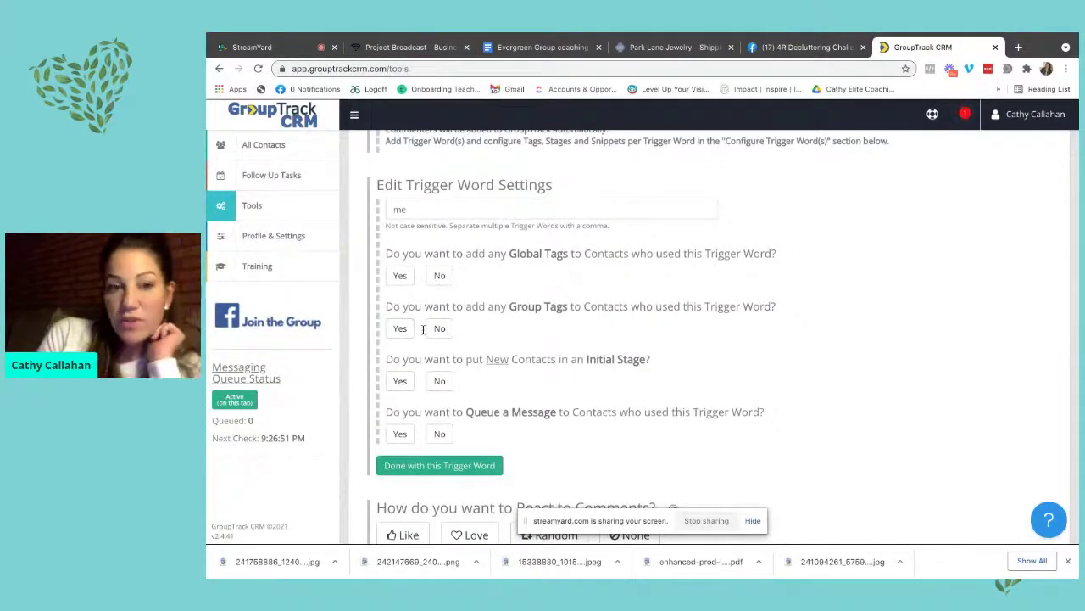
scroll(439, 326, down, 1)
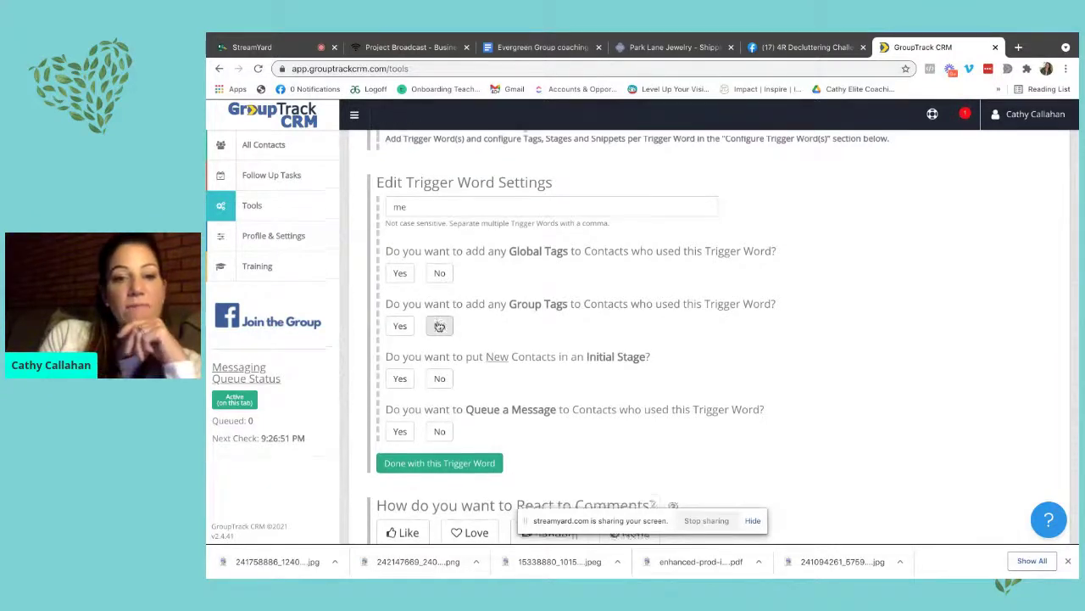
scroll(439, 326, down, 1)
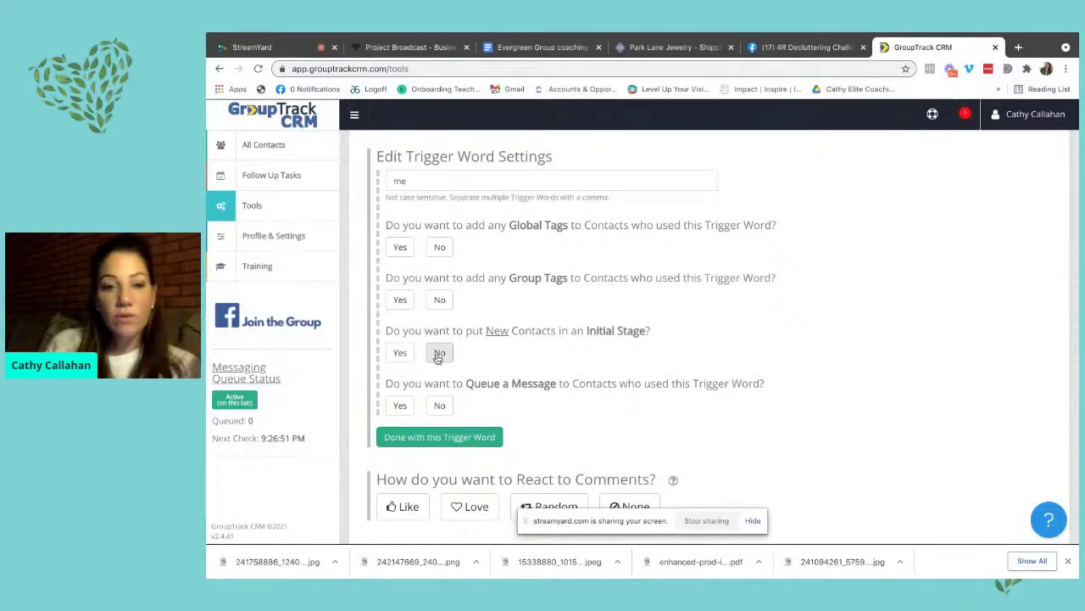
click(400, 351)
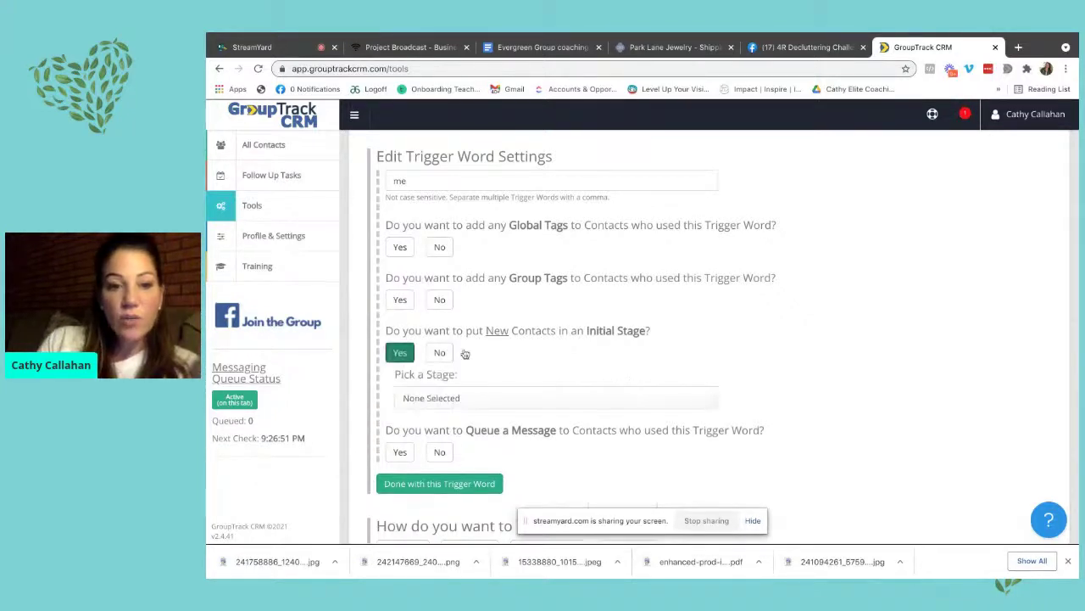
click(516, 400)
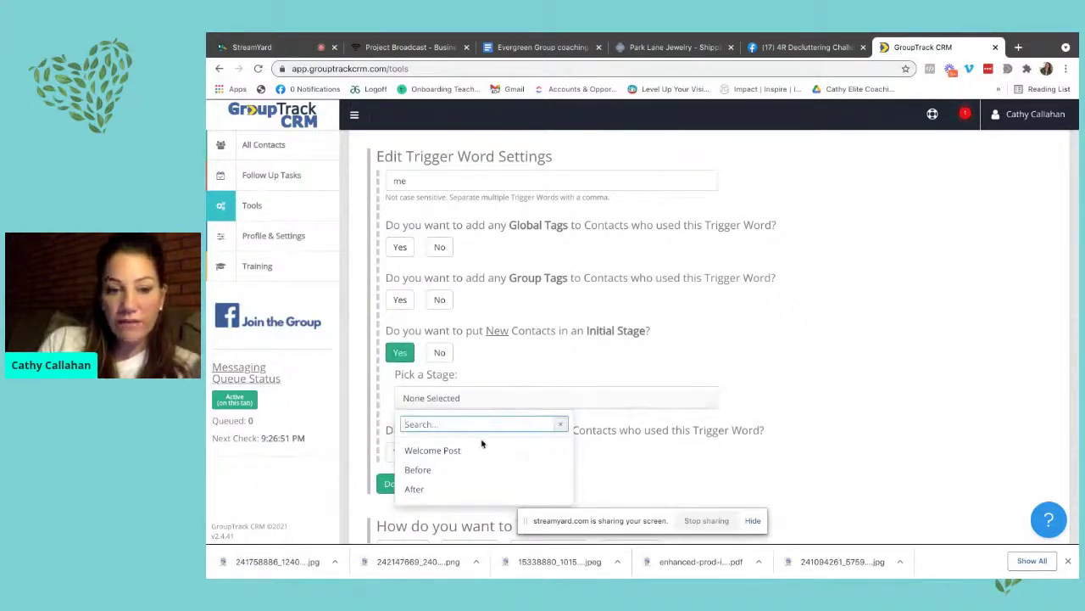
scroll(487, 416, down, 1)
scroll(487, 417, down, 2)
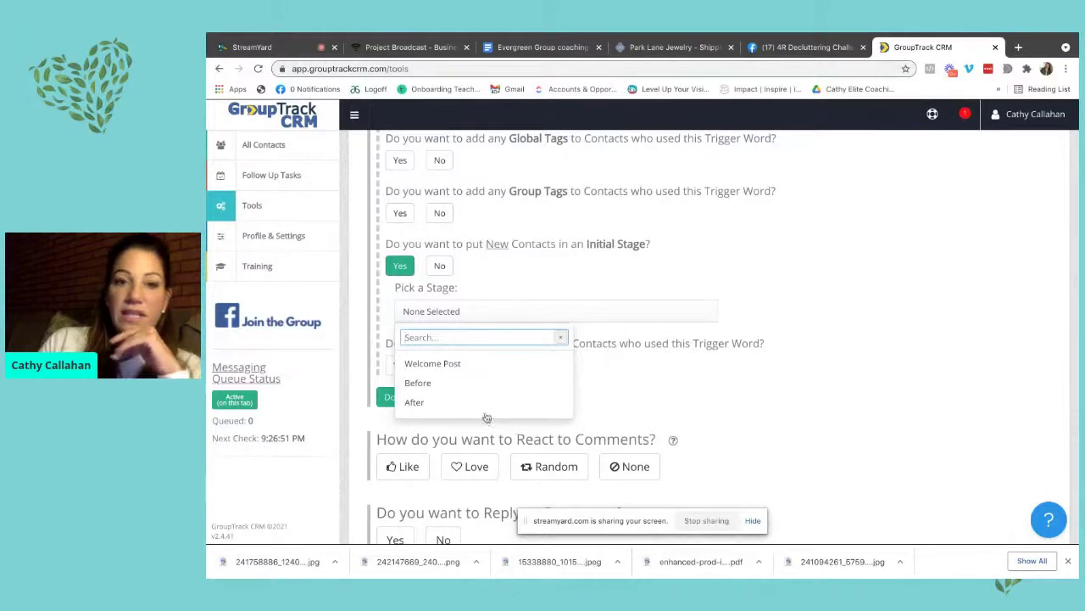
- Decline an initial stage for new contacts and queue the Declutter Resource messenger snippet for the "me" trigger word
click(440, 265)
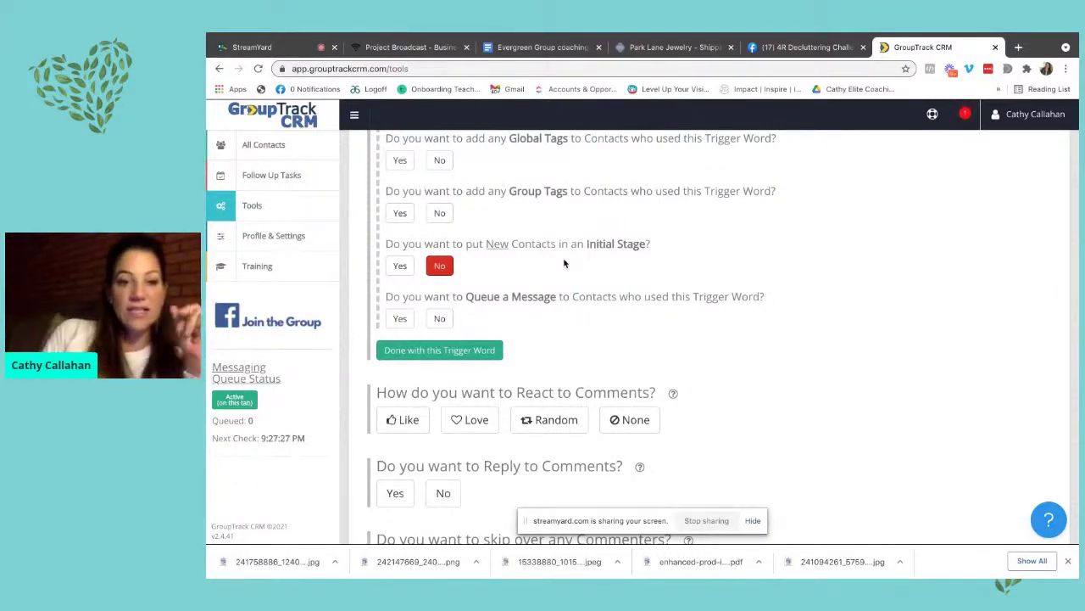
click(400, 317)
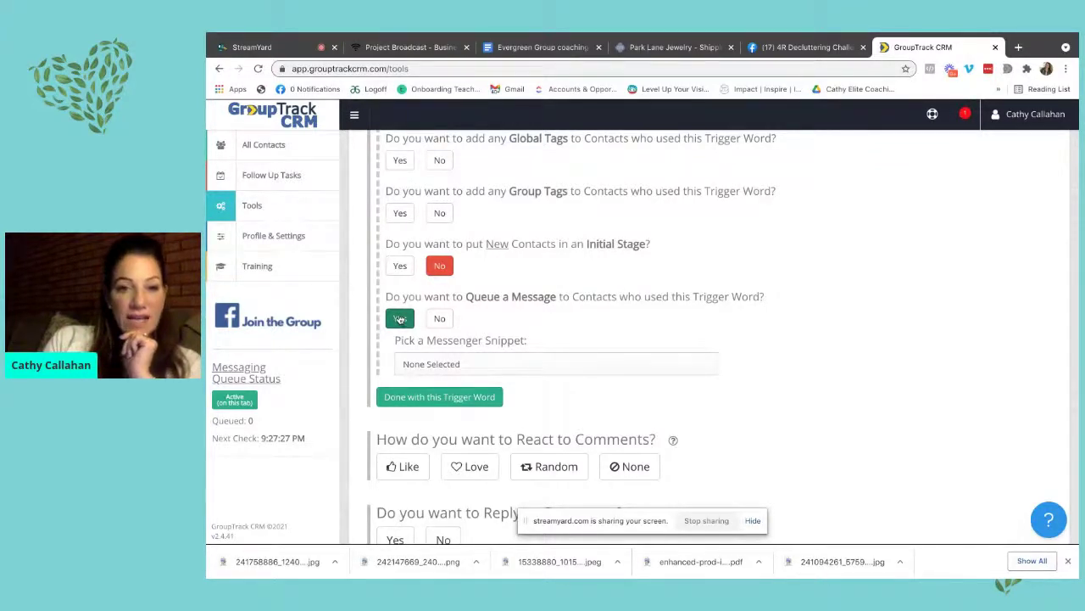
scroll(459, 290, down, 1)
click(458, 312)
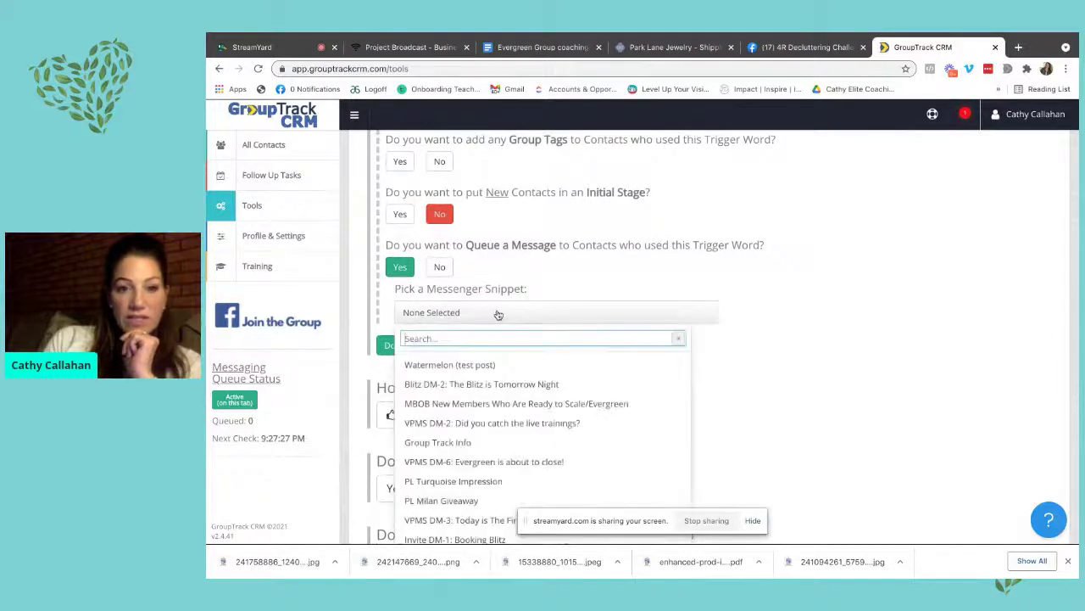
text(de)
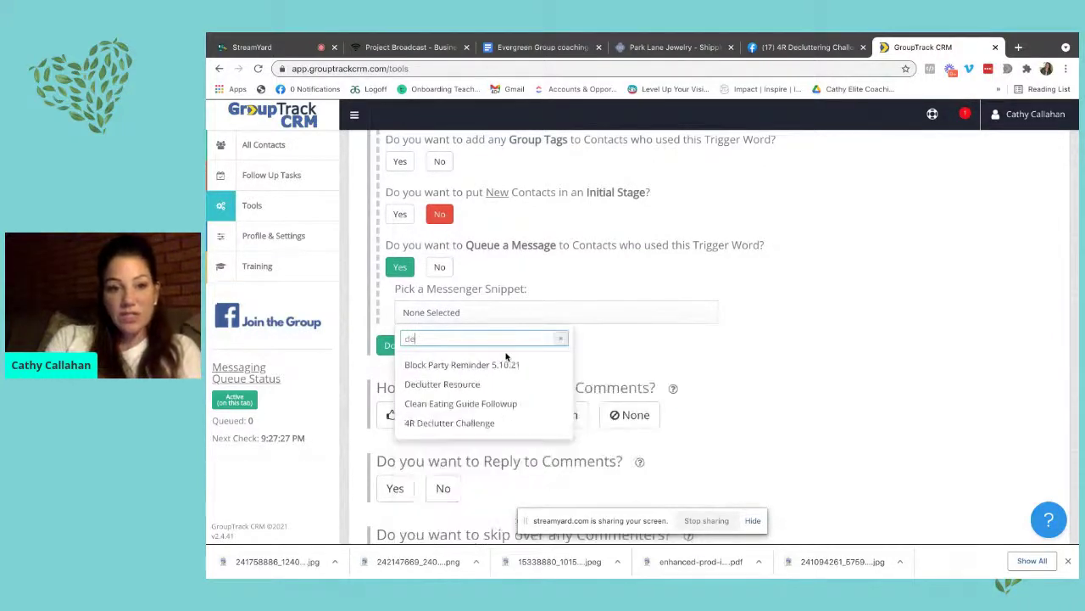
click(496, 386)
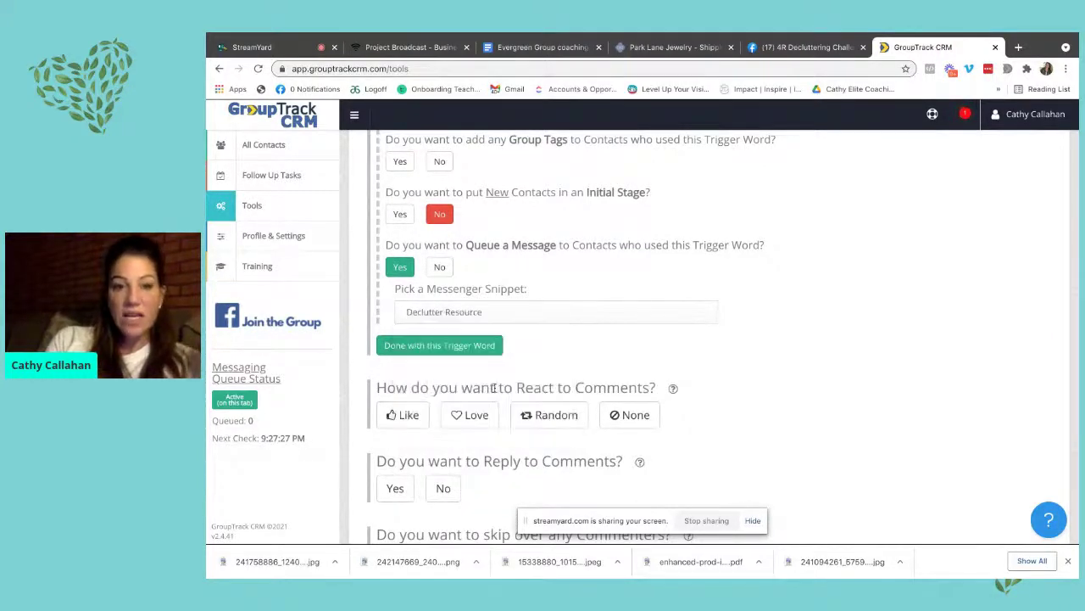
- Set the job's reaction to comments to Random
scroll(641, 337, down, 1)
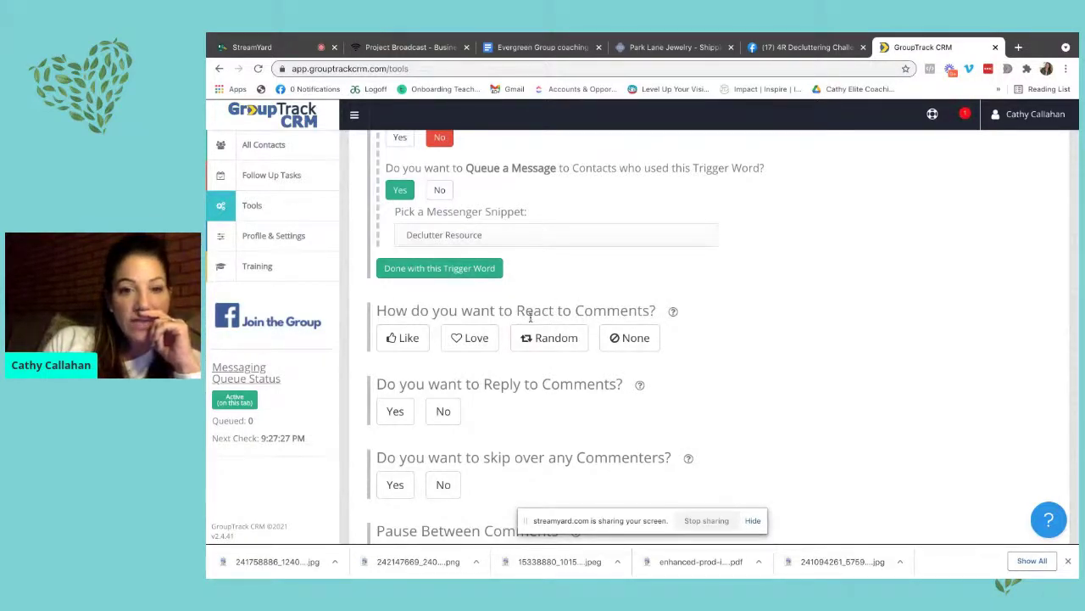
click(406, 337)
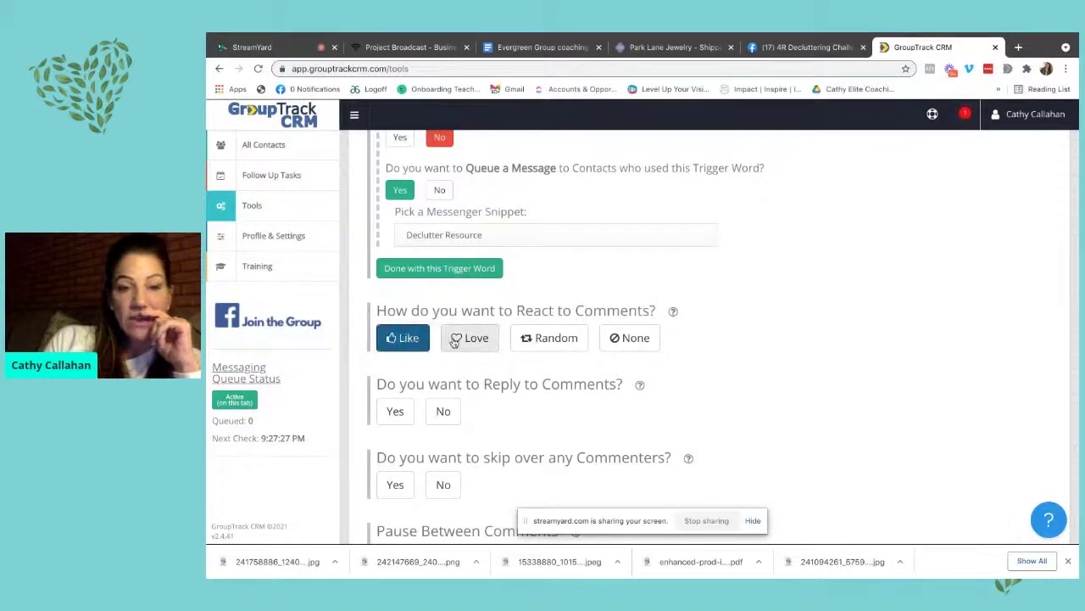
click(454, 340)
click(542, 339)
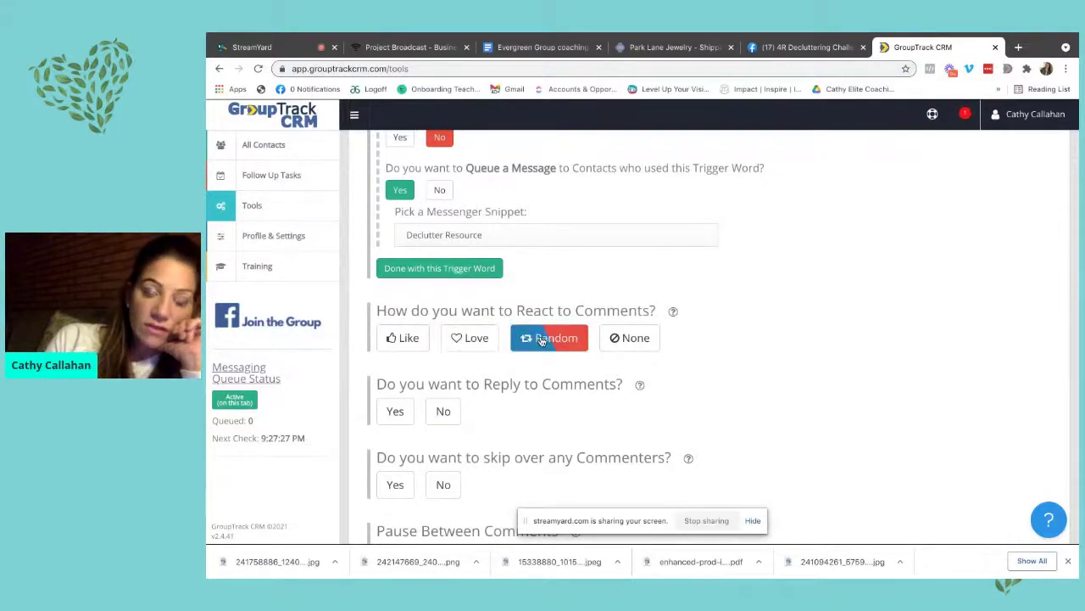
- Enable replies to comments with the two text variations "it's on its way!" and "go check your inbox!"
scroll(563, 304, down, 2)
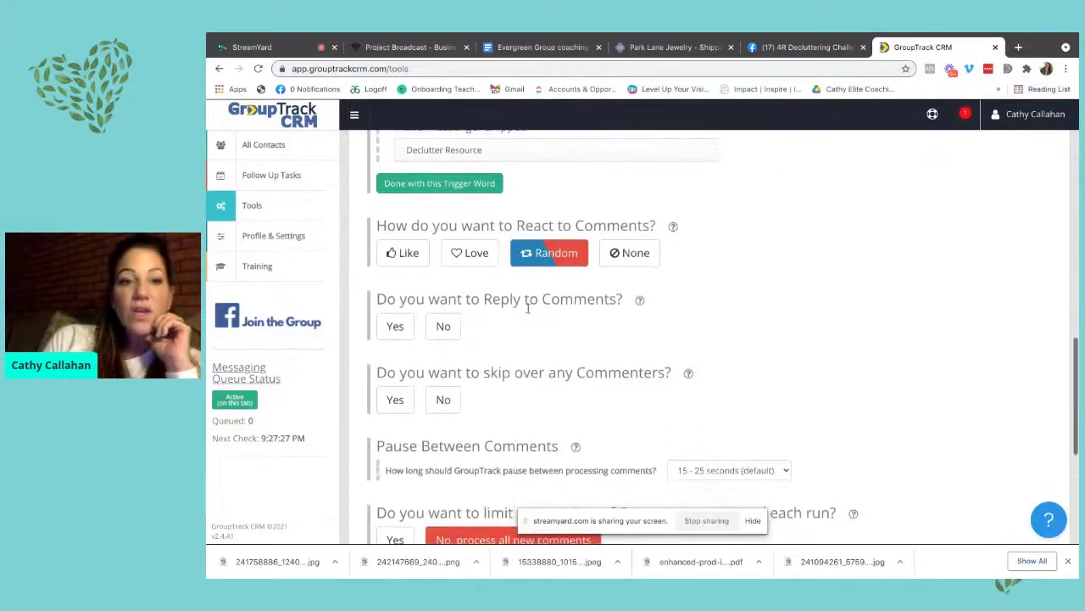
click(397, 330)
click(532, 354)
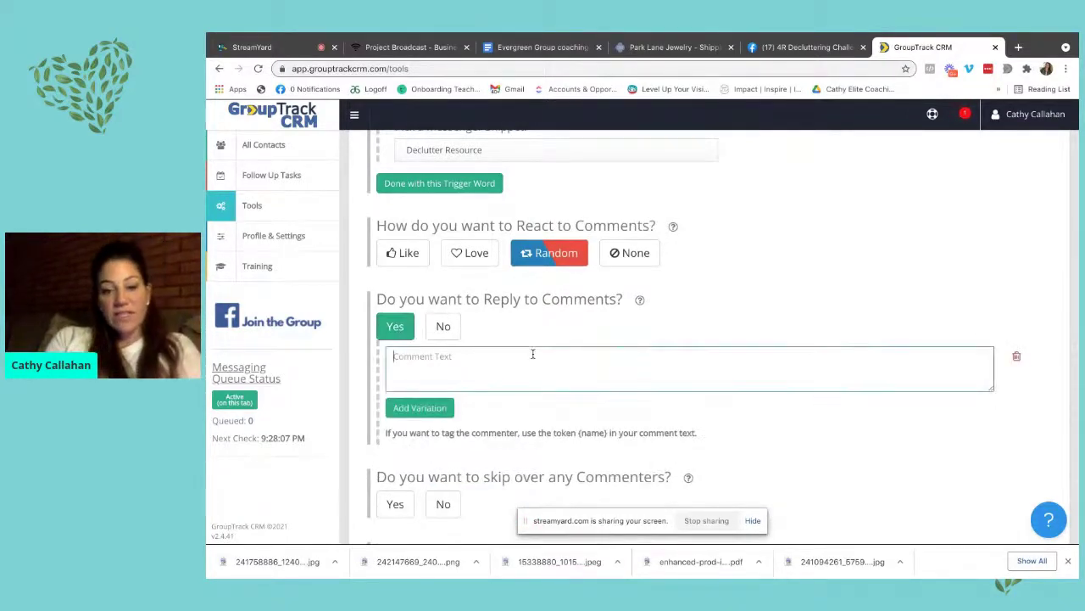
text(It's on its way!)
click(420, 407)
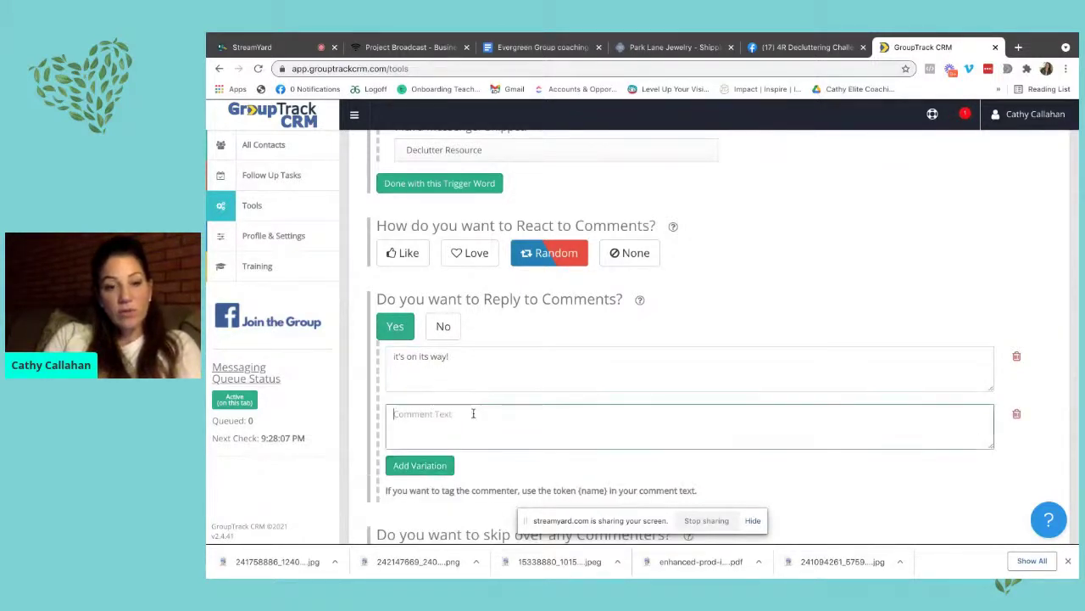
text(go check your)
text( invo)
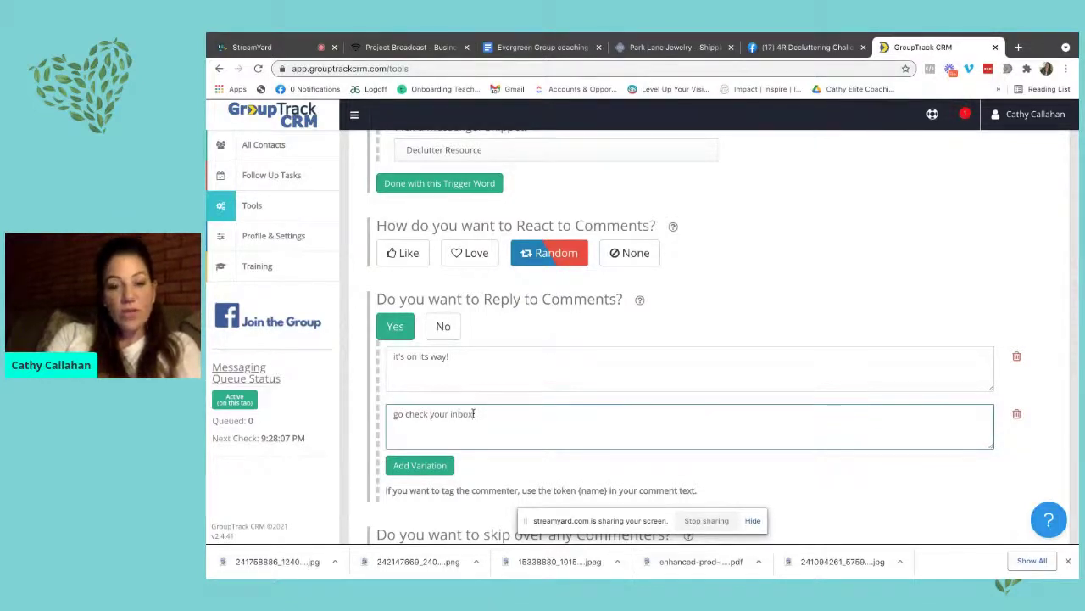
text(!)
- Add a third reply variation reading "sending now!" and a further blank variation
click(424, 464)
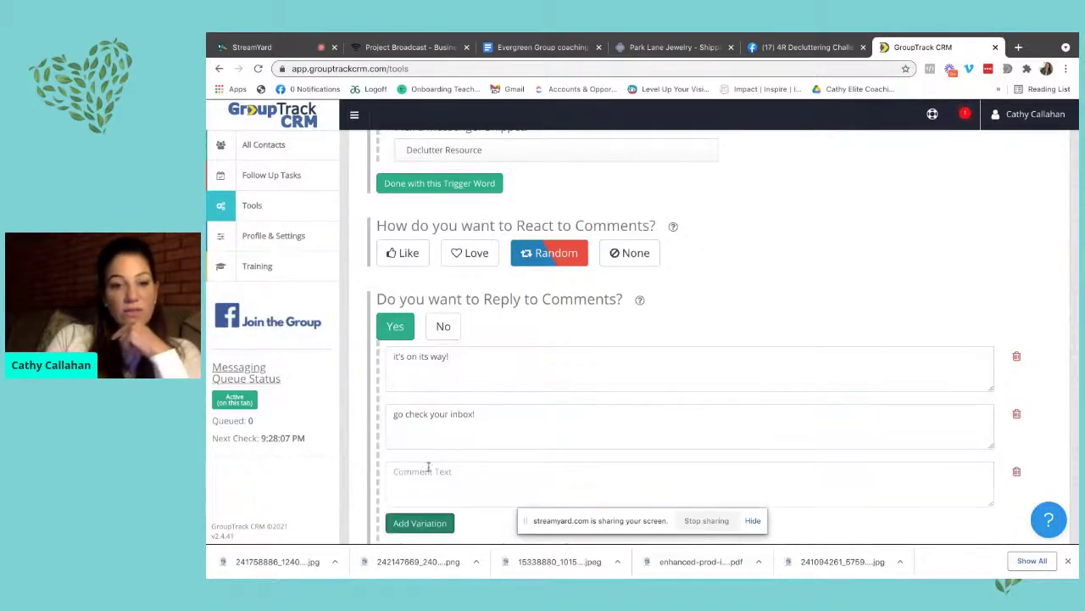
scroll(473, 394, down, 1)
click(471, 408)
text(sending now!)
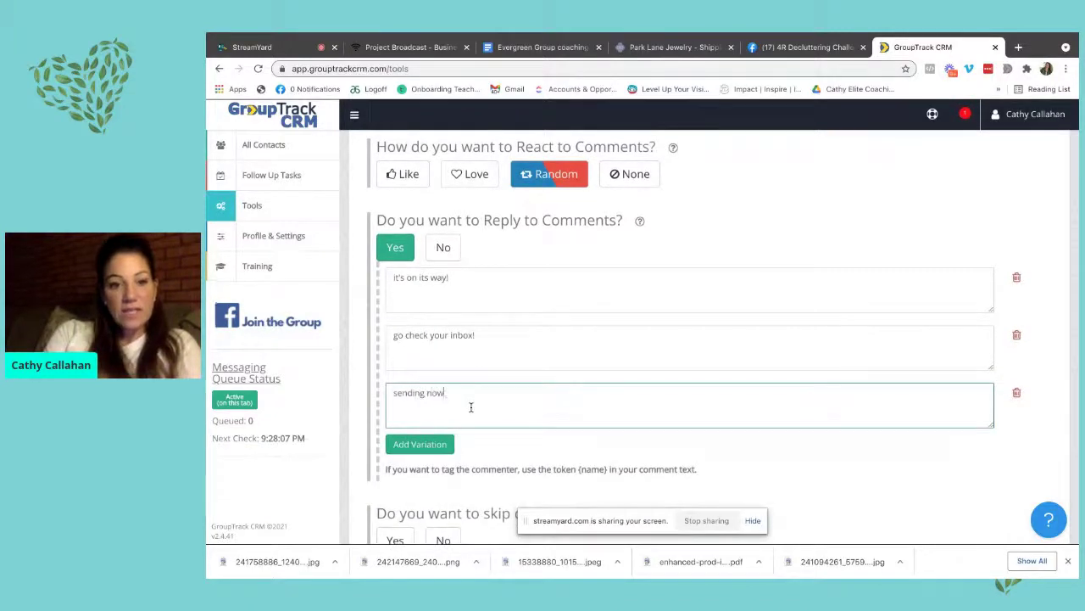
click(420, 443)
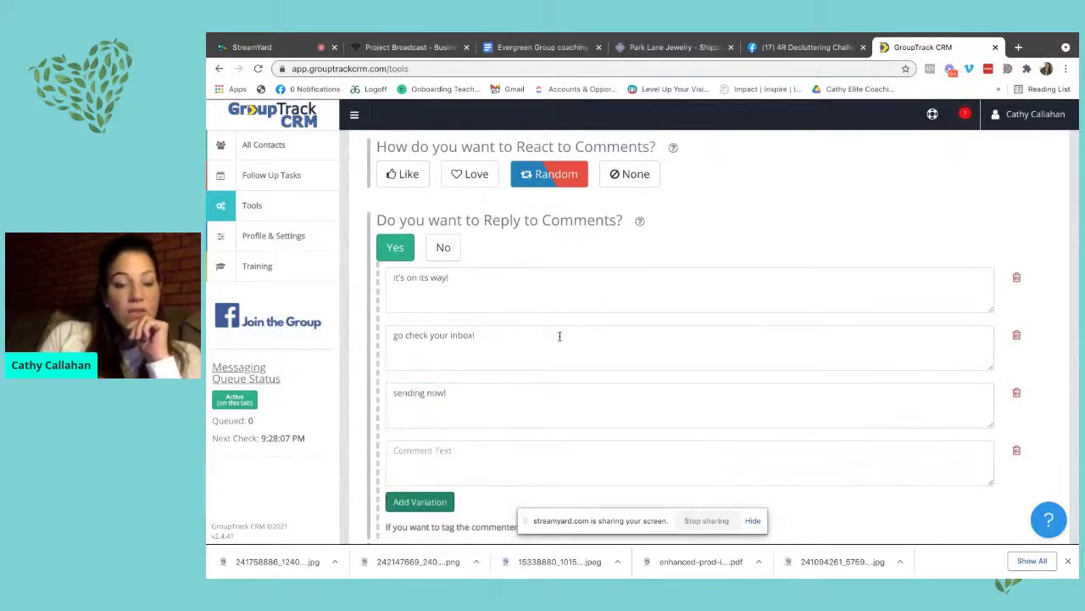
- Choose not to skip over any commenters and finish the job setup with the remaining default settings
scroll(559, 337, down, 1)
scroll(559, 337, down, 1)
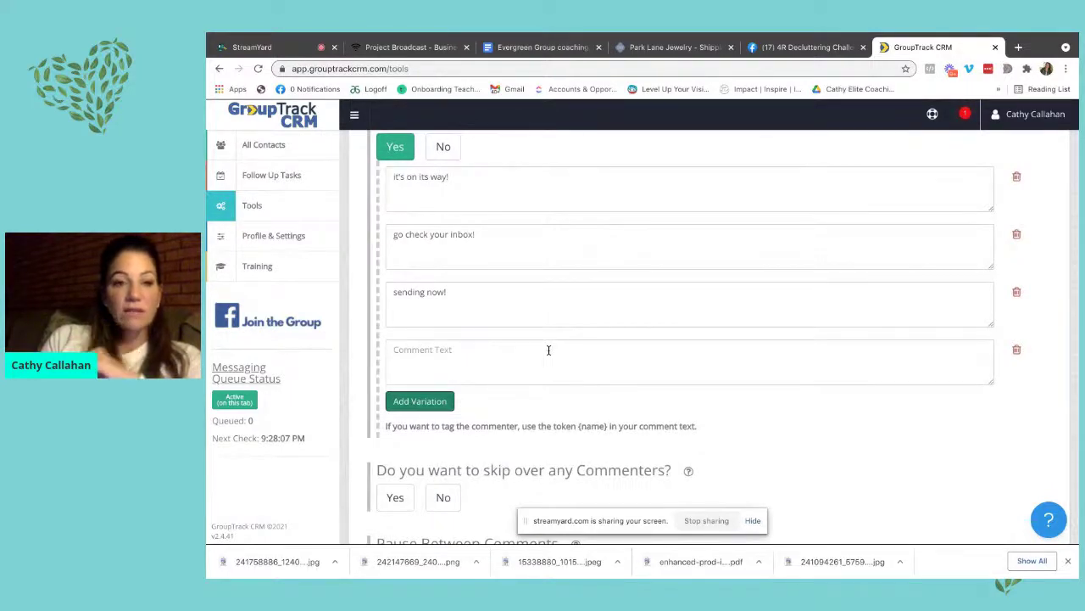
scroll(548, 350, down, 2)
scroll(548, 352, down, 2)
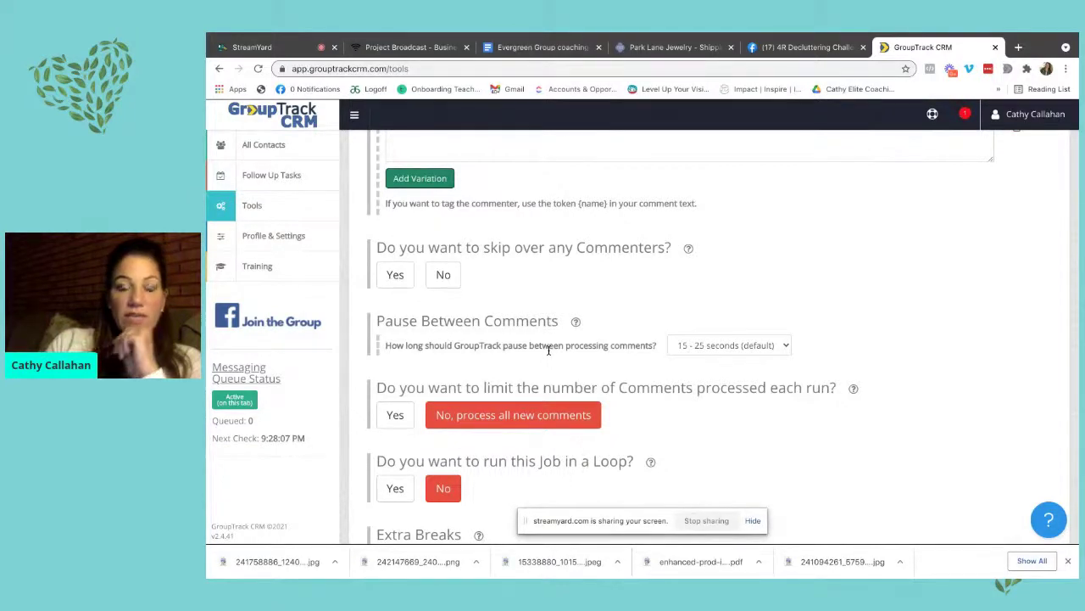
click(452, 285)
scroll(575, 260, down, 2)
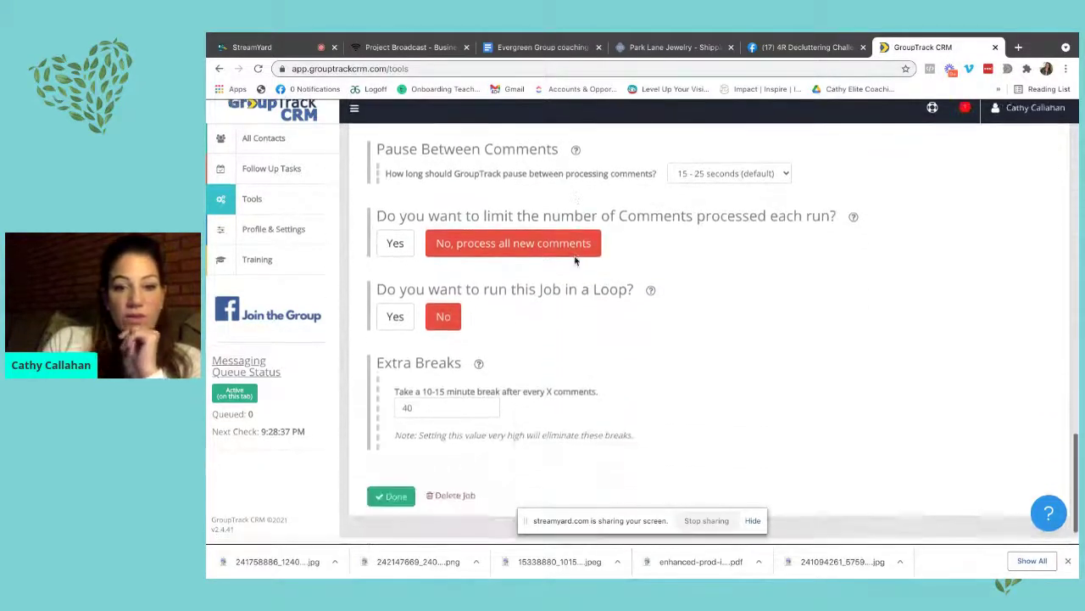
click(391, 497)
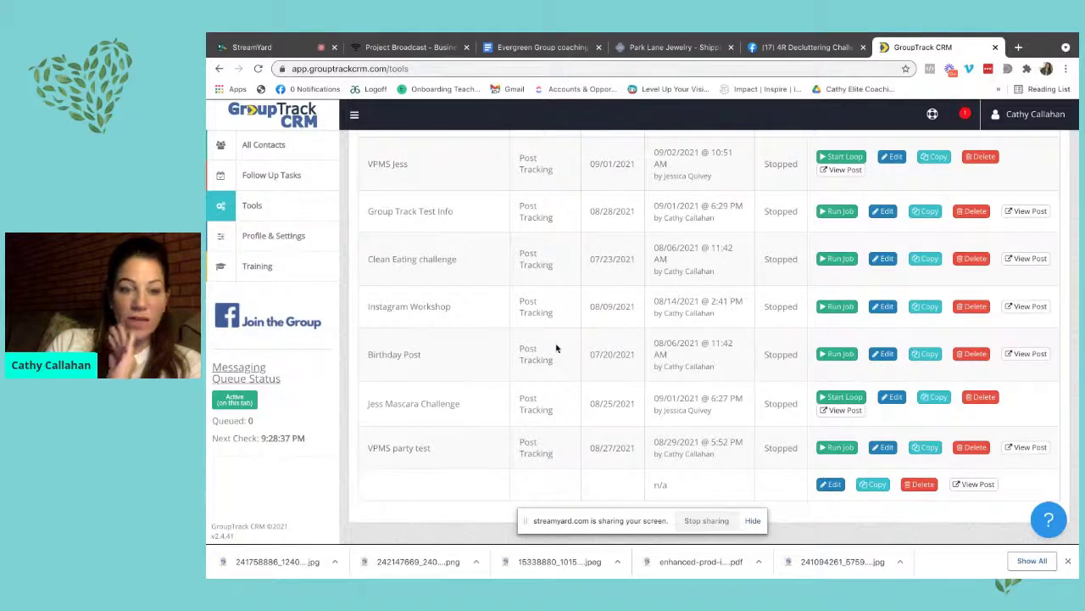
- Run the Declutter Resource job from the list of automation jobs
scroll(612, 281, up, 1)
scroll(613, 282, up, 3)
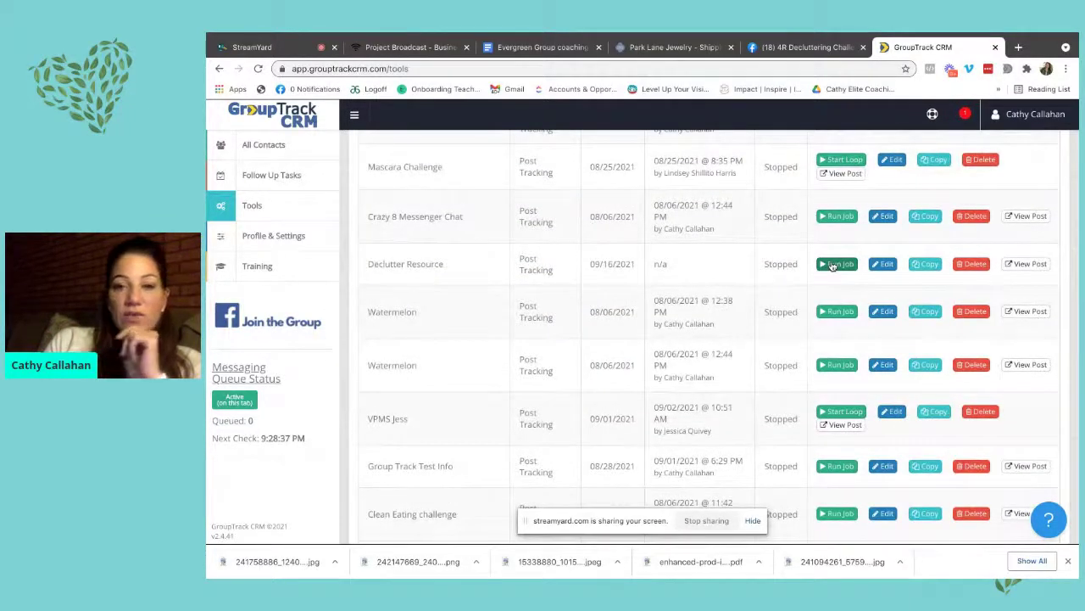
click(832, 264)
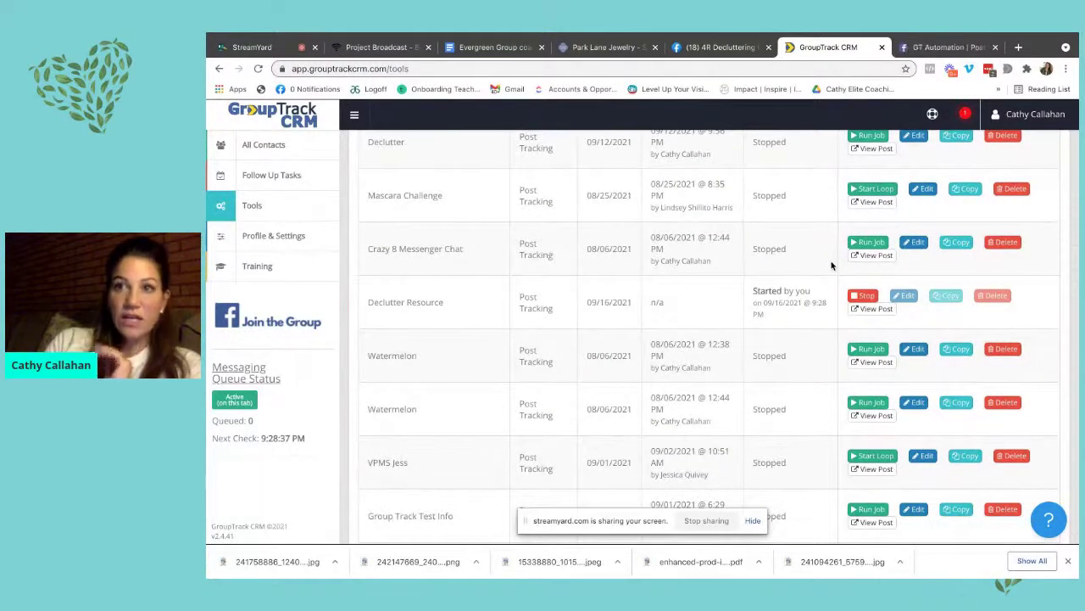
- Check the running automation's page, and view all comments and automated replies on the decluttering post in the Facebook group
click(971, 47)
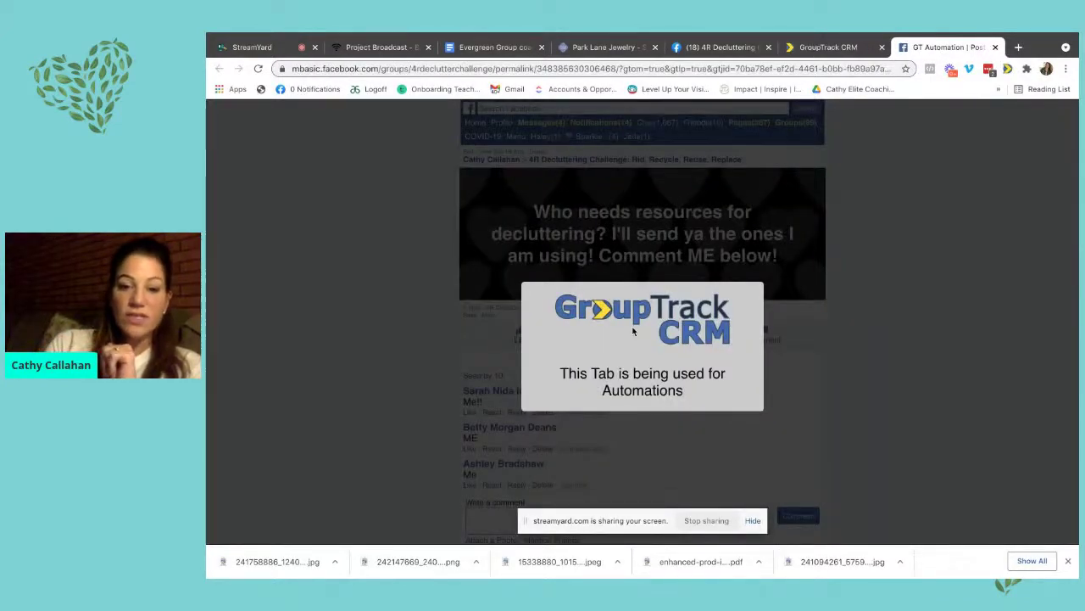
click(714, 48)
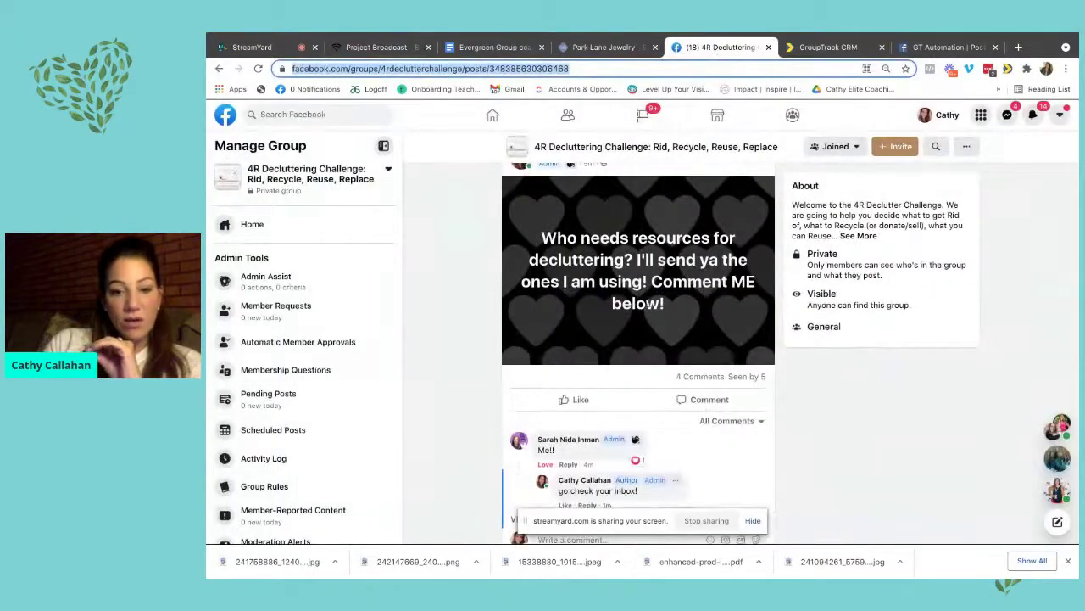
scroll(648, 305, down, 1)
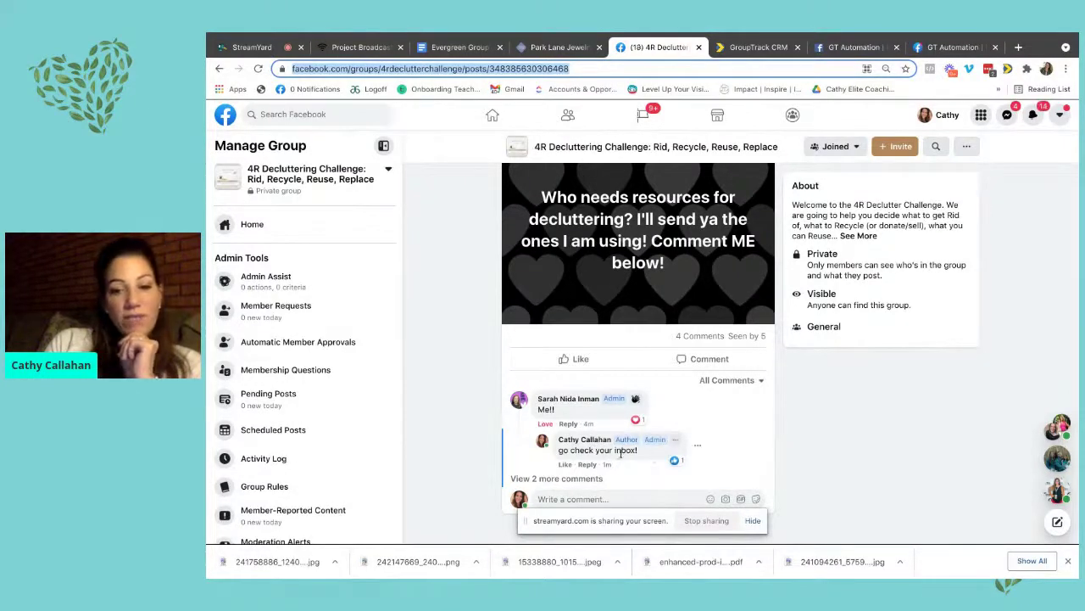
click(566, 479)
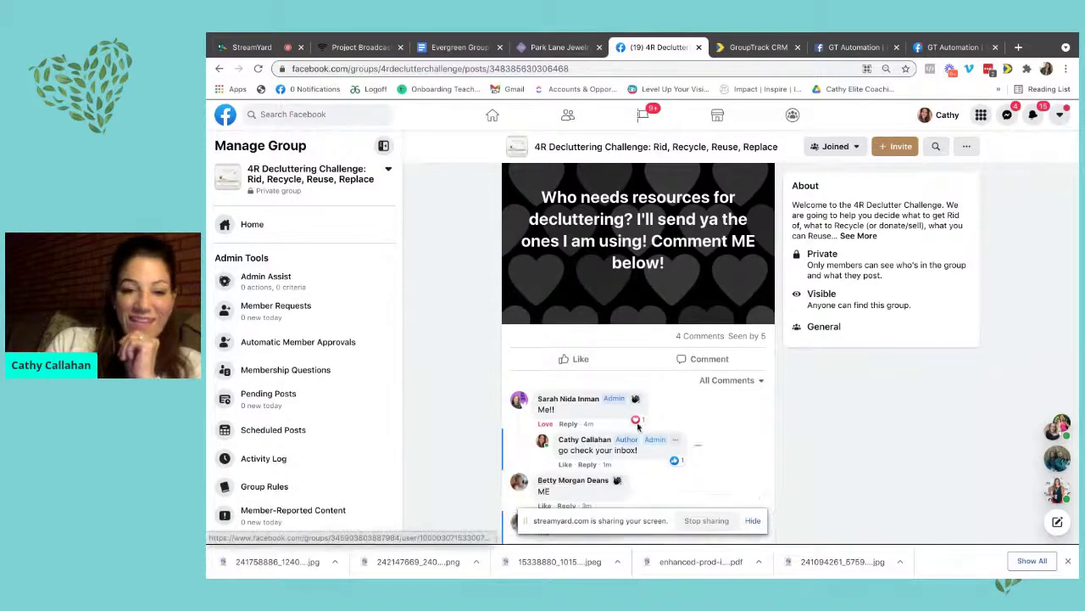
scroll(642, 426, down, 1)
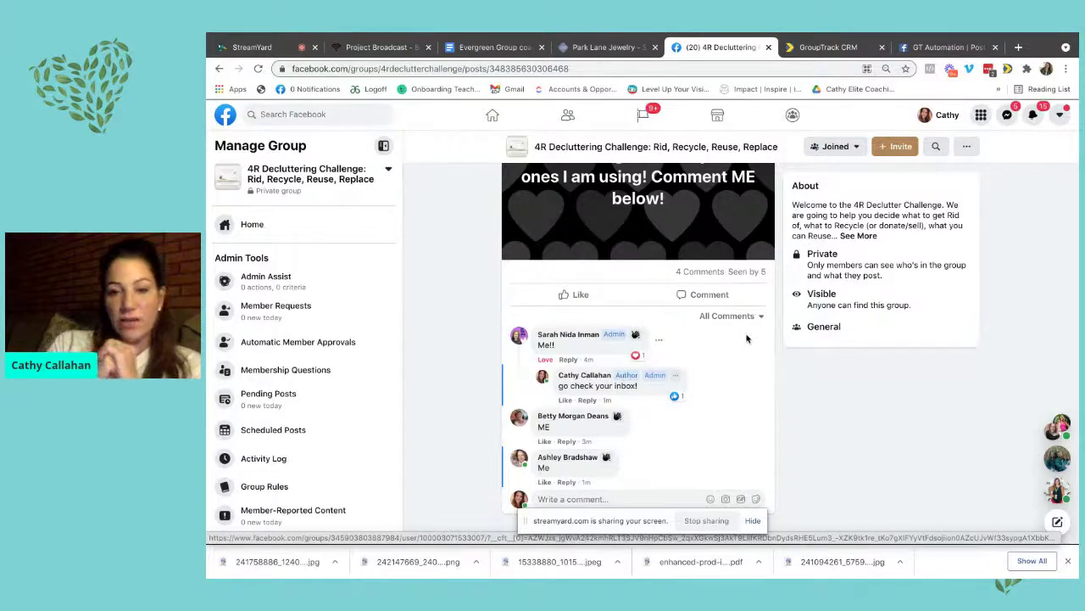
- Check the Declutter Resource job's status in GroupTrack CRM, and view the automated reply to the second commenter on the Facebook post
click(843, 49)
click(642, 385)
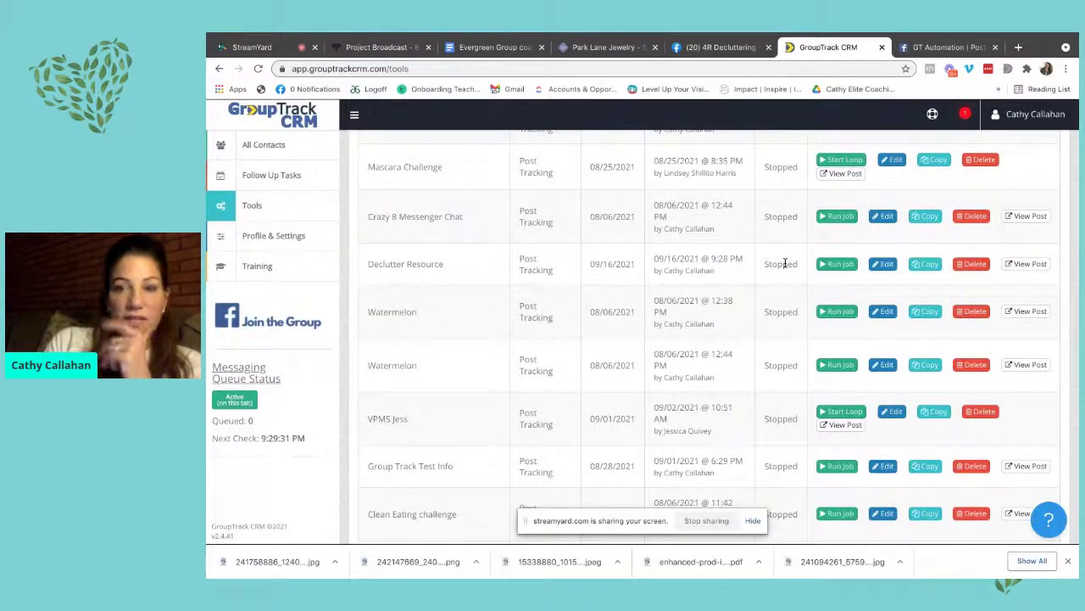
click(692, 48)
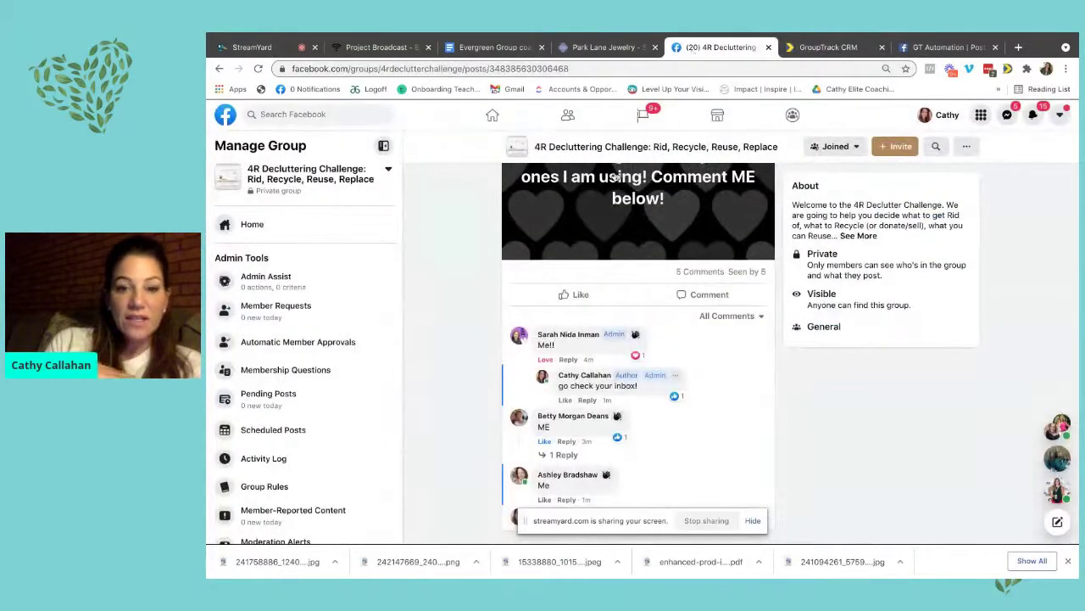
scroll(757, 393, down, 1)
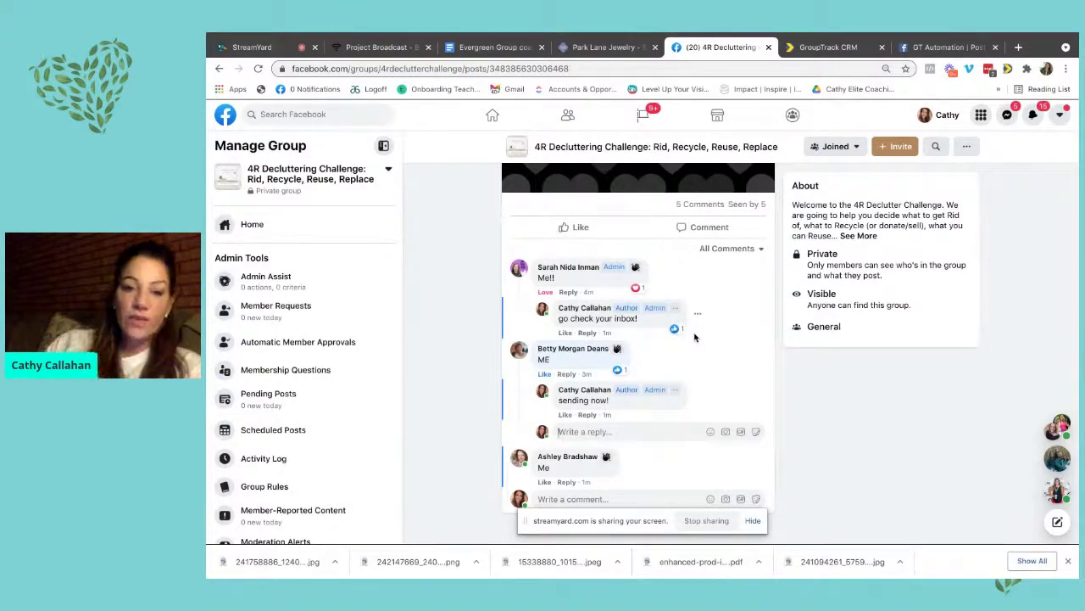
- View the automated message sent to the post's first commenter in Messenger, and close the chat
click(1006, 116)
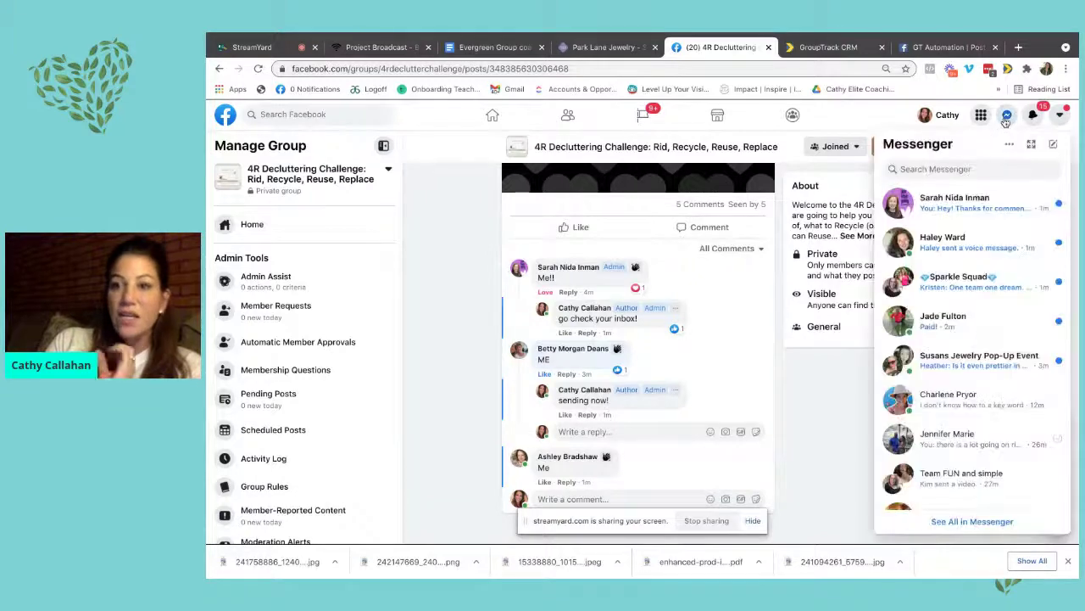
click(986, 207)
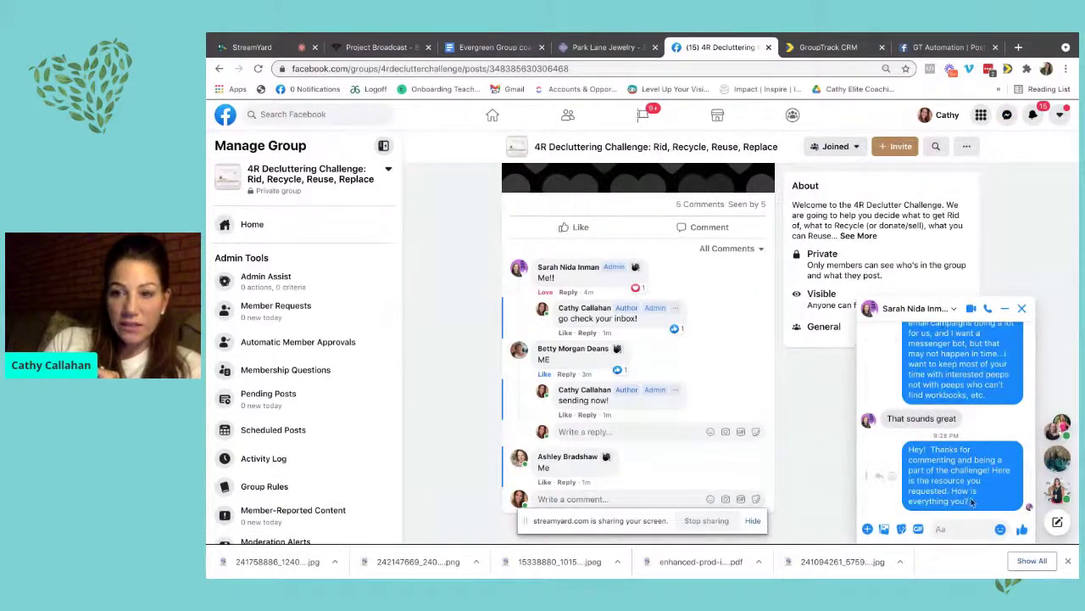
click(1022, 310)
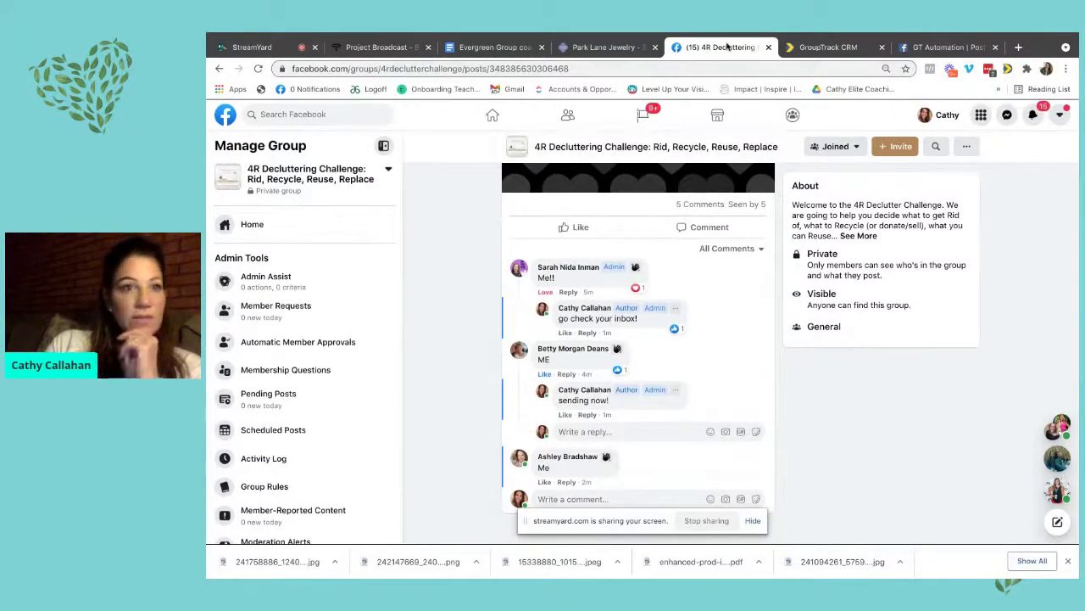
- Switch to StreamYard and take the shared screen off the live broadcast
click(254, 46)
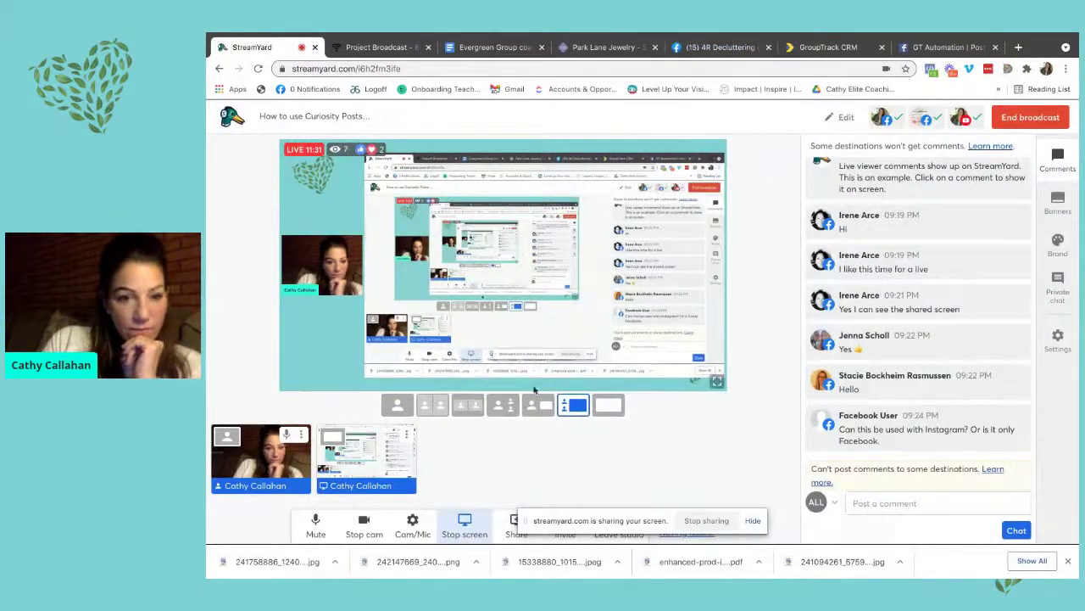
click(363, 457)
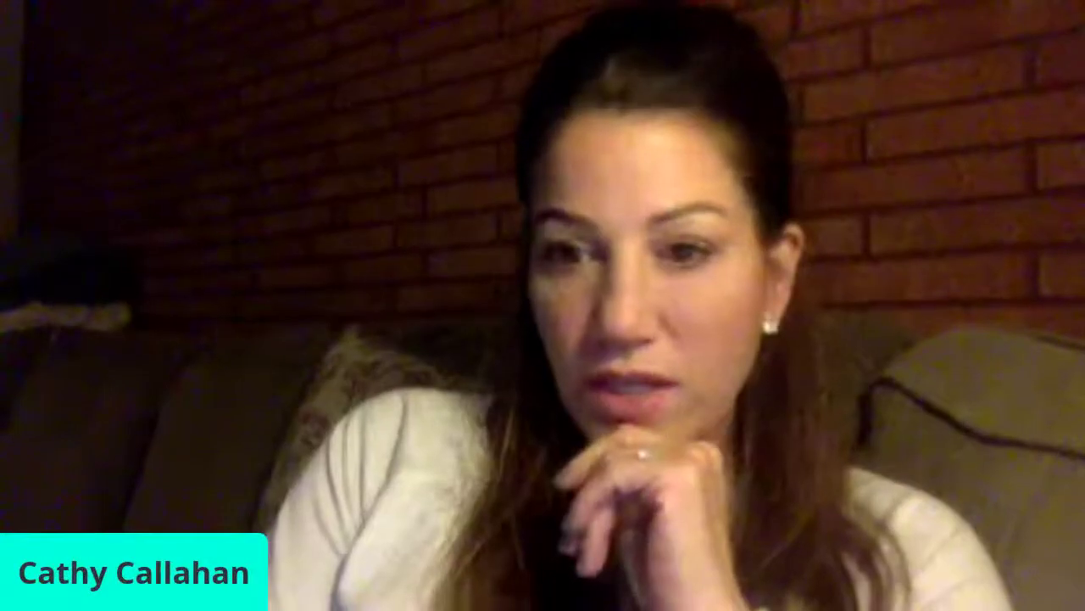